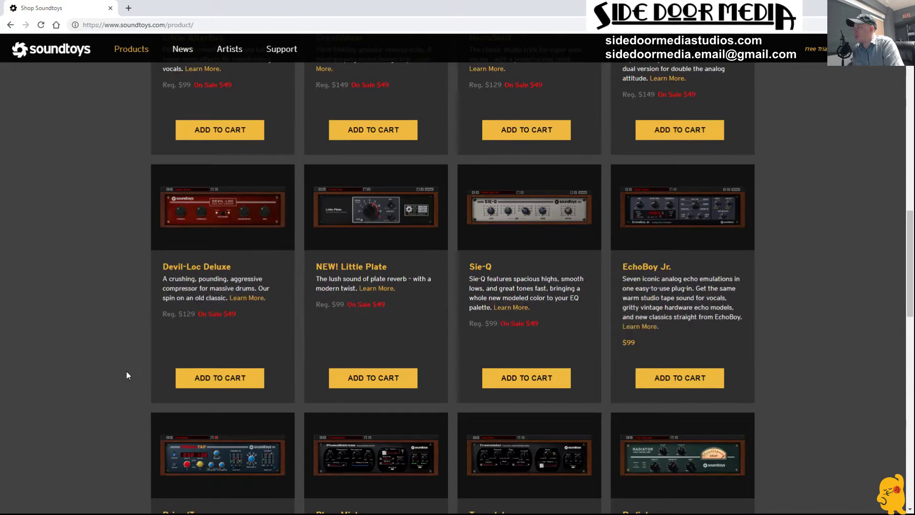
Step: Look through the Soundtoys plug-in catalogue to Little PrimalTap and back to the bundles and featured products
scroll(126, 375, "down", 3)
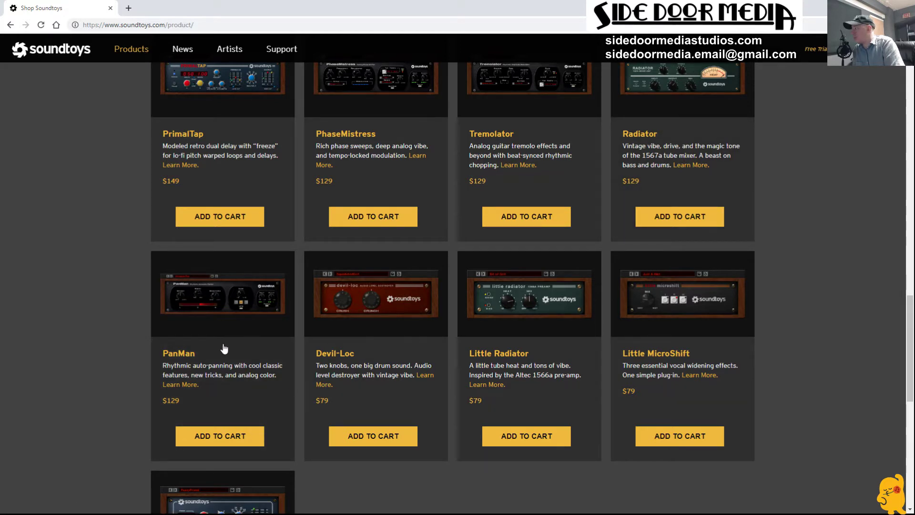
scroll(224, 348, "down", 3)
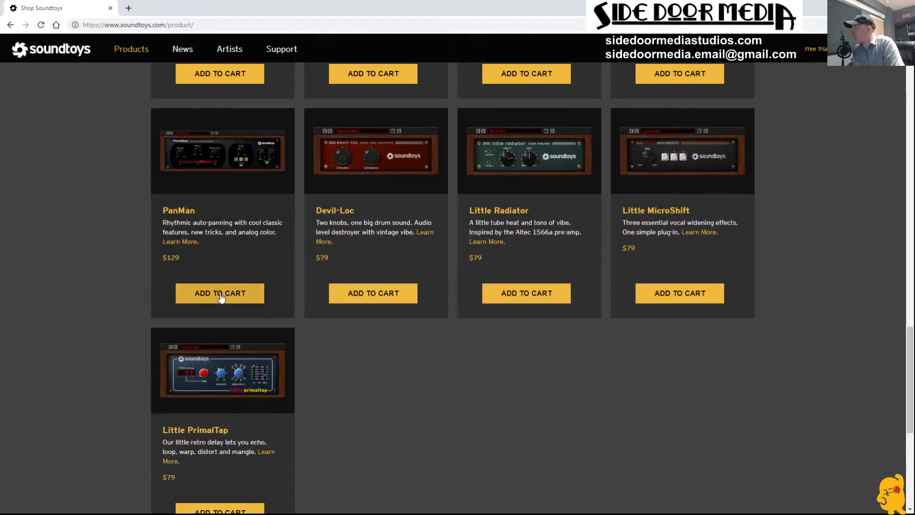
scroll(221, 296, "up", 1)
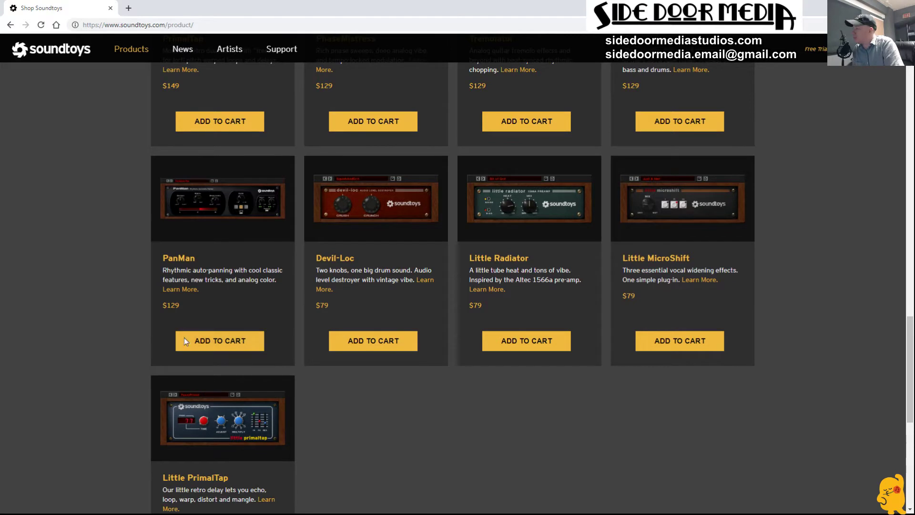
scroll(191, 334, "up", 4)
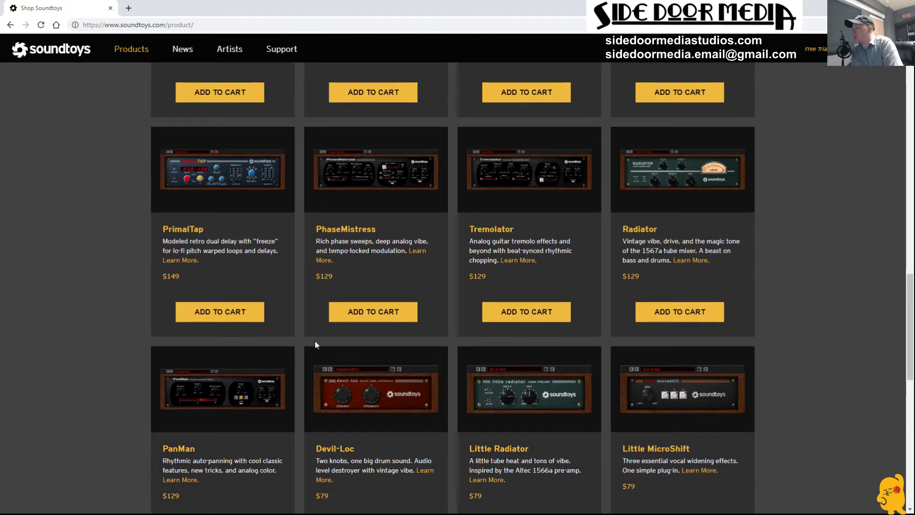
scroll(314, 339, "up", 7)
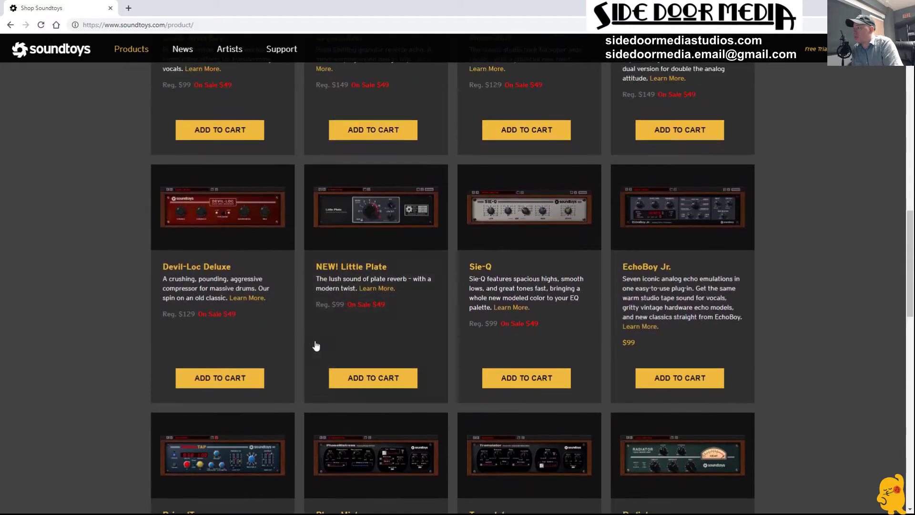
scroll(316, 346, "up", 6)
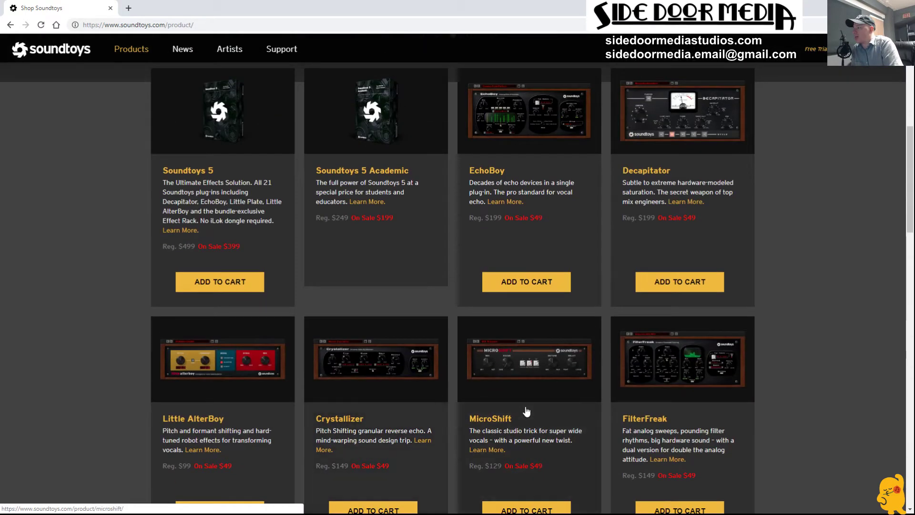
scroll(494, 380, "up", 2)
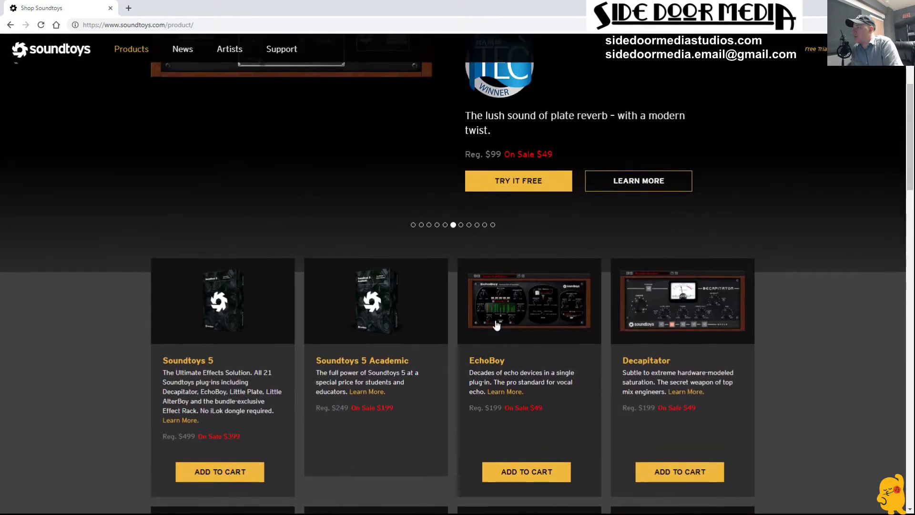
scroll(496, 329, "down", 3)
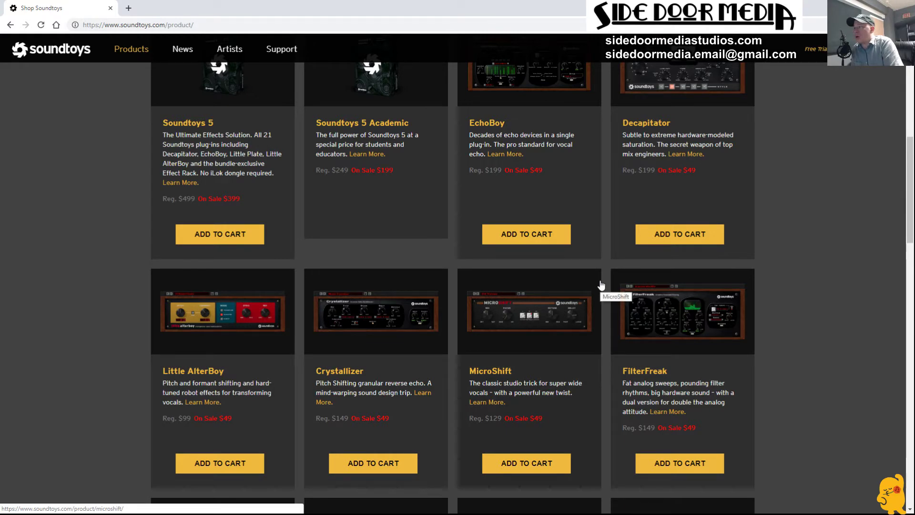
scroll(382, 241, "up", 7)
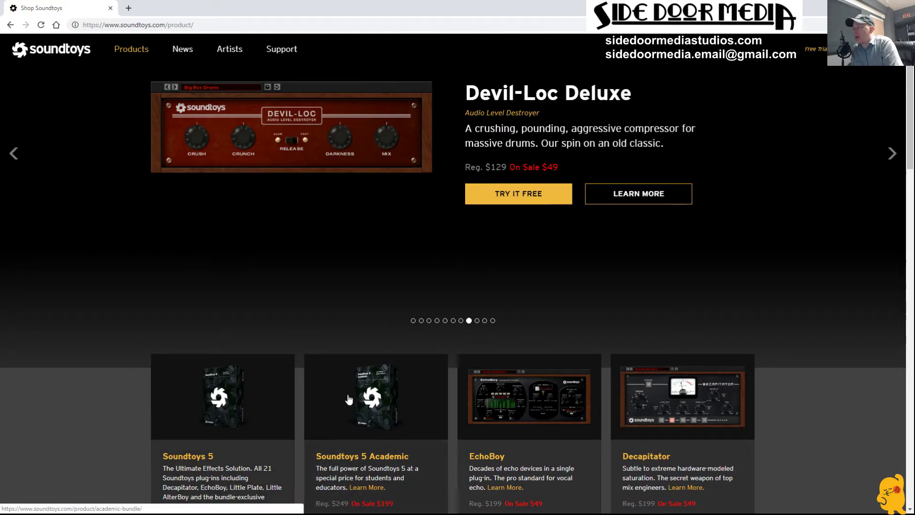
Step: Compare the sale plug-ins, from EchoBoy and Decapitator to Sie-Q, with the regularly priced ones
scroll(348, 399, "down", 3)
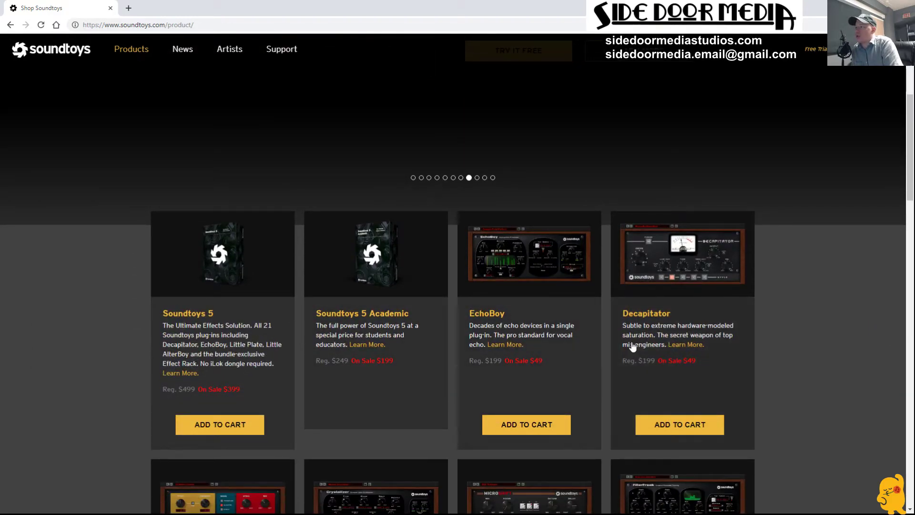
scroll(631, 330, "down", 4)
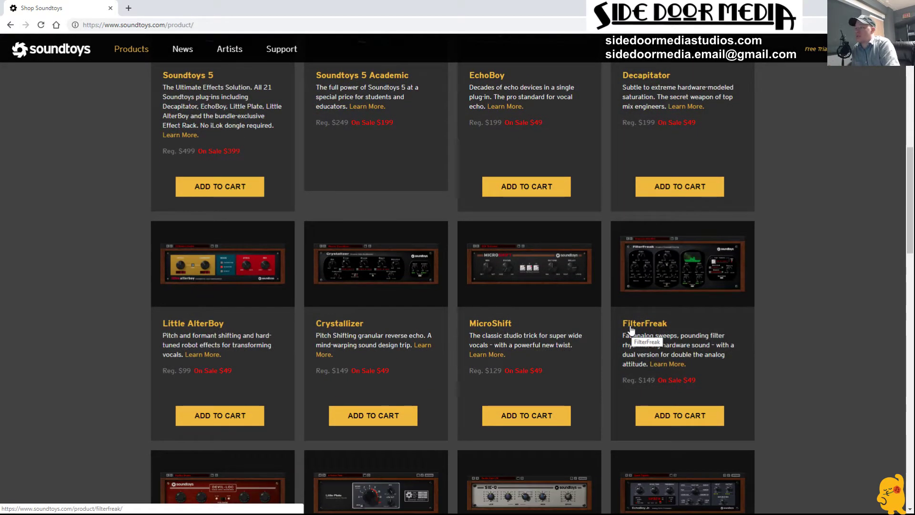
scroll(631, 329, "down", 3)
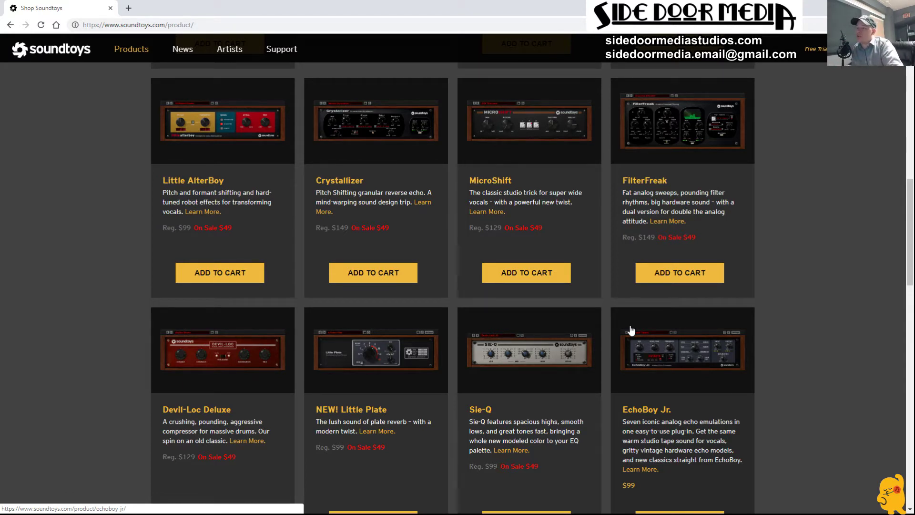
scroll(632, 330, "down", 6)
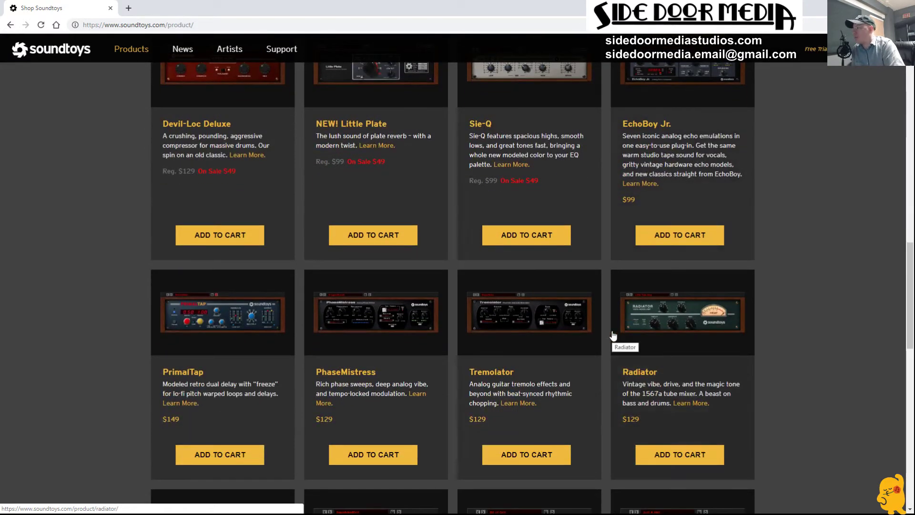
scroll(613, 336, "up", 8)
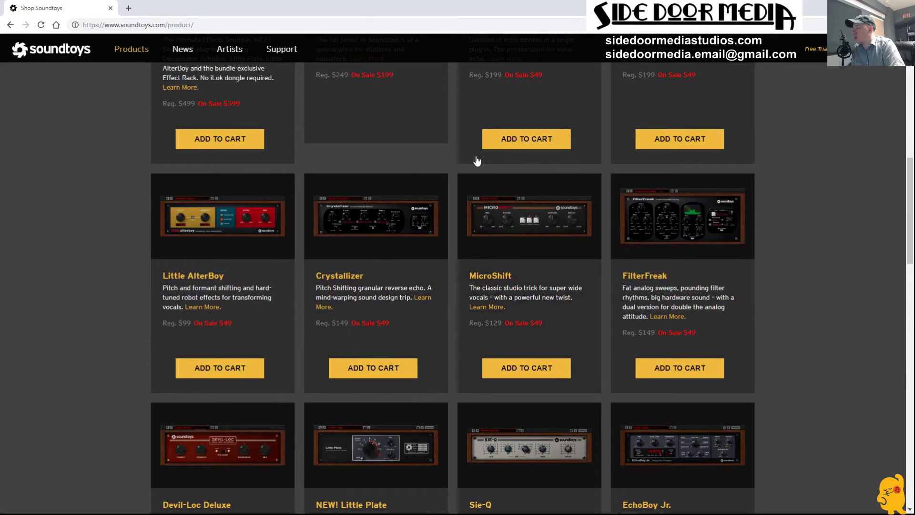
scroll(482, 162, "up", 7)
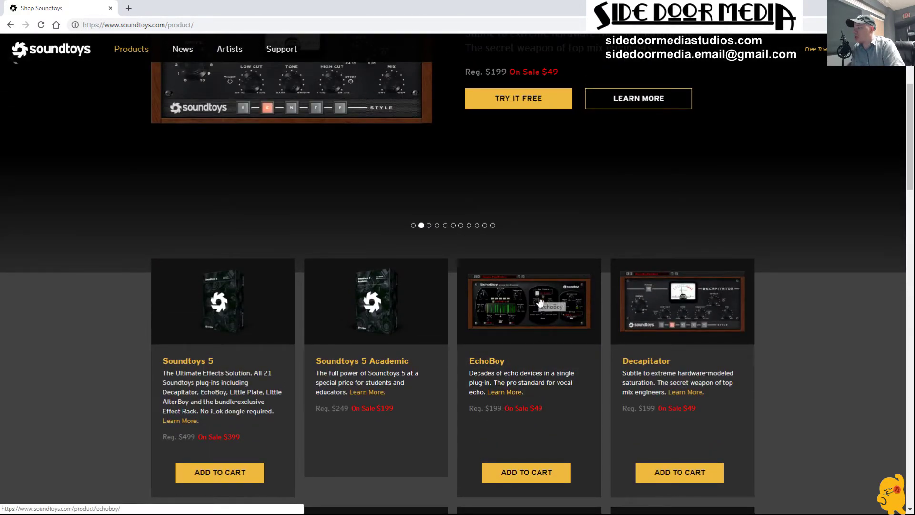
Step: Review the whole Soundtoys product list once more, including Little Plate, the Devil-Loc plug-ins and the Soundtoys 5 bundles
scroll(538, 301, "down", 5)
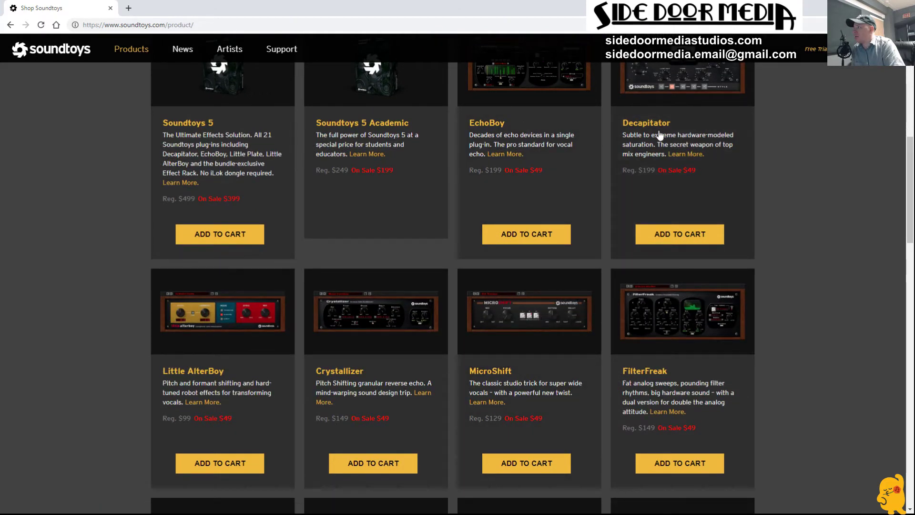
scroll(532, 295, "down", 5)
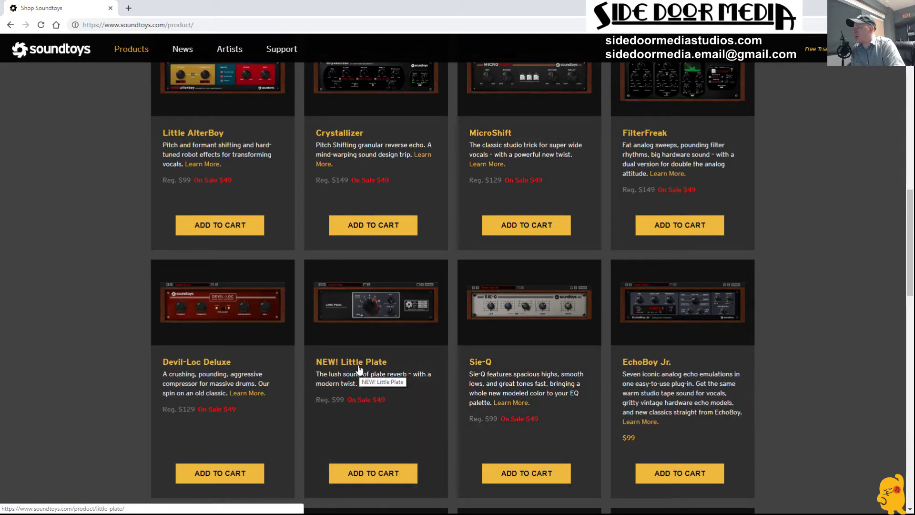
scroll(332, 374, "down", 6)
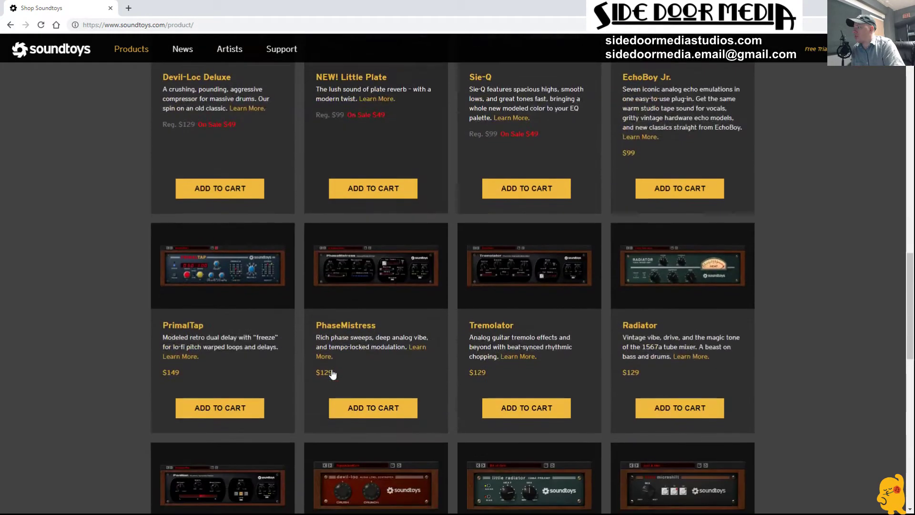
scroll(333, 375, "down", 4)
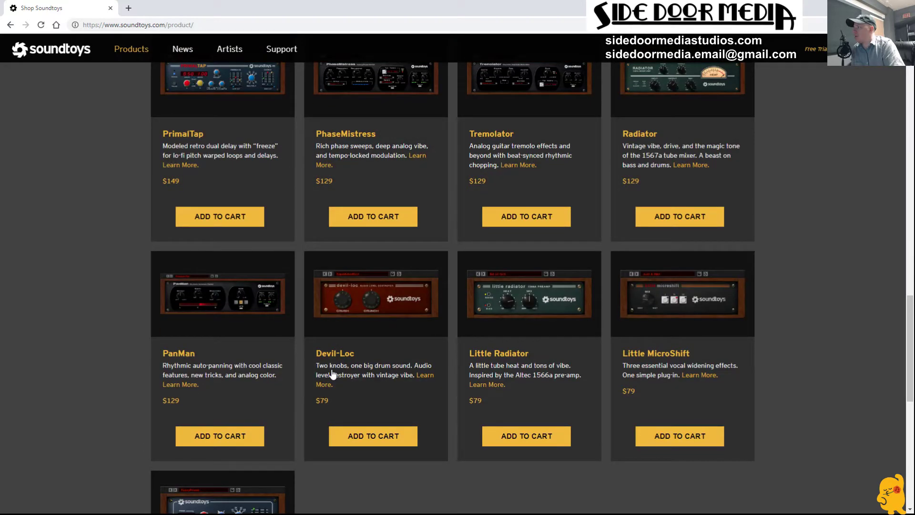
scroll(333, 374, "down", 4)
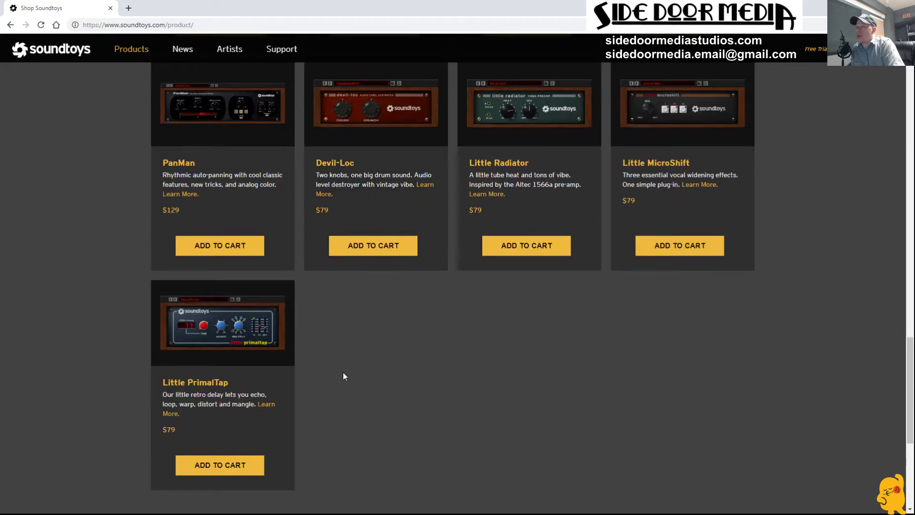
scroll(348, 371, "up", 6)
scroll(358, 374, "up", 20)
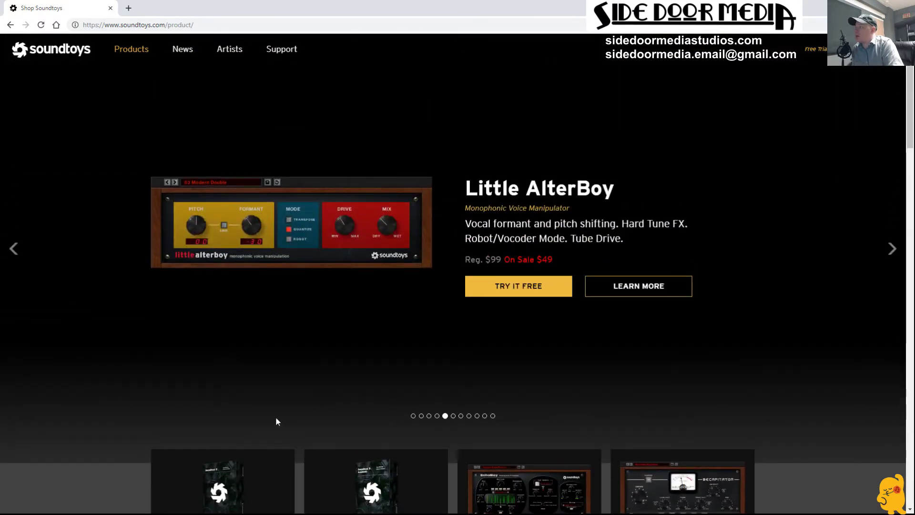
scroll(288, 453, "down", 4)
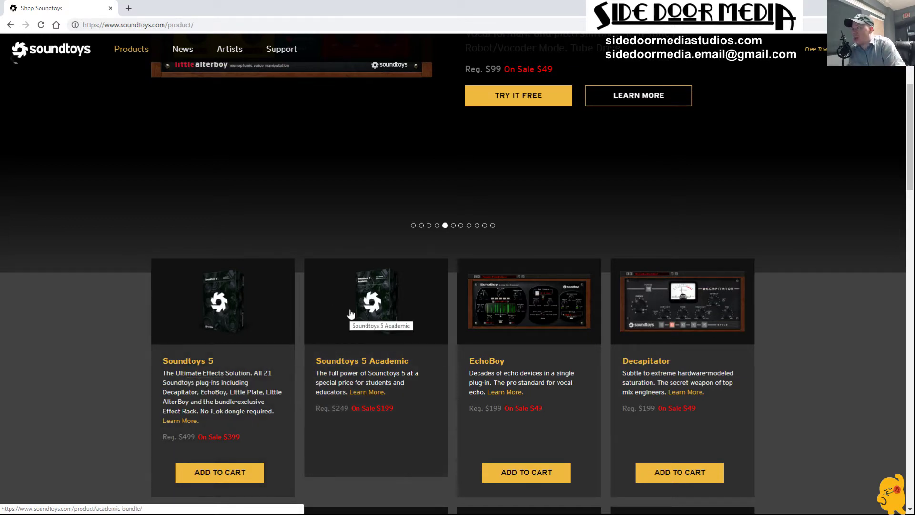
scroll(368, 338, "up", 4)
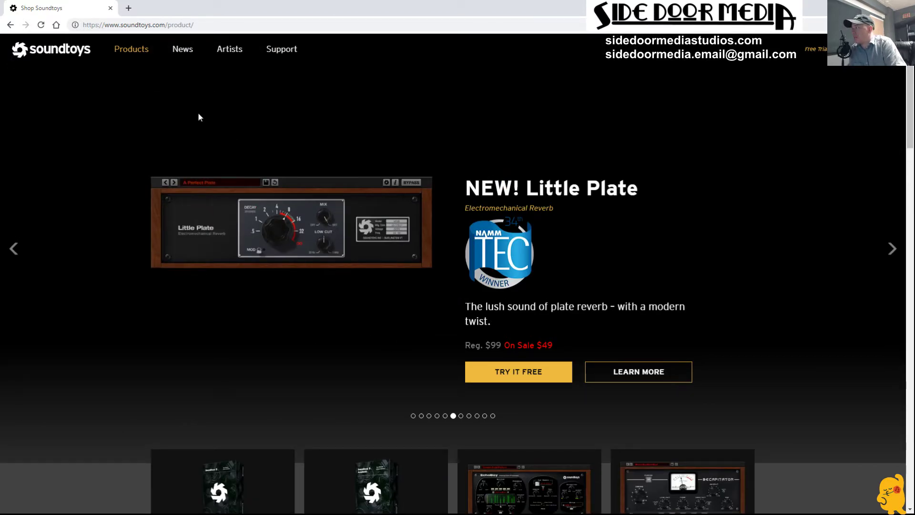
Step: Switch to Pro Tools and zoom in on the ADLIBS clips from about bar 89 to bar 115
key("alt+Tab")
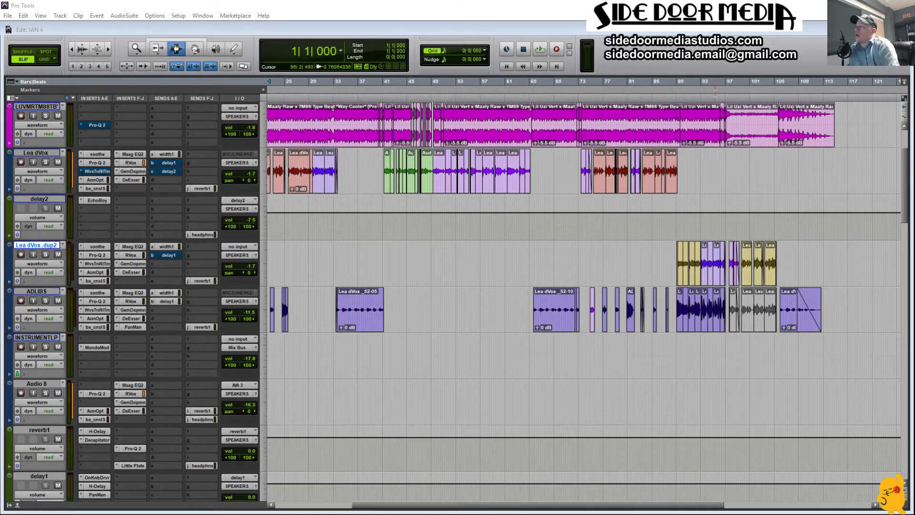
left_click_drag(650, 508, 746, 507)
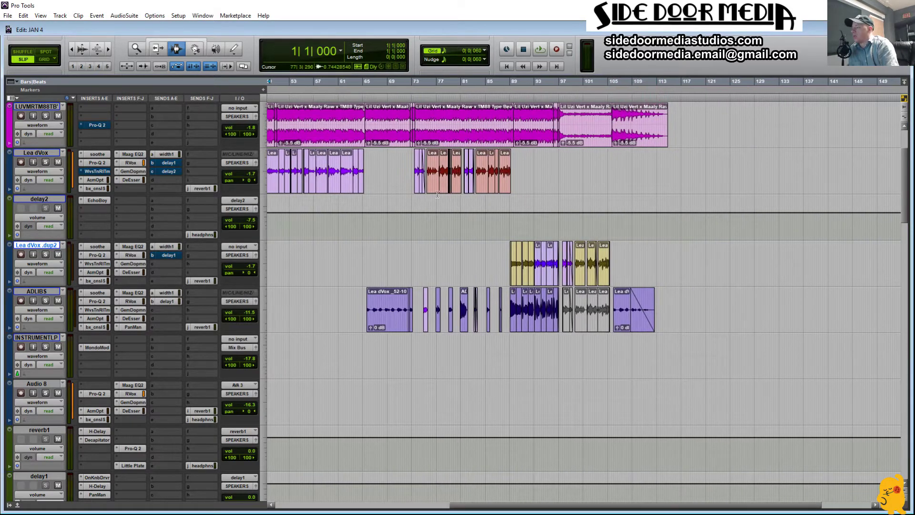
left_click_drag(442, 195, 678, 324)
left_click_drag(672, 310, 508, 310)
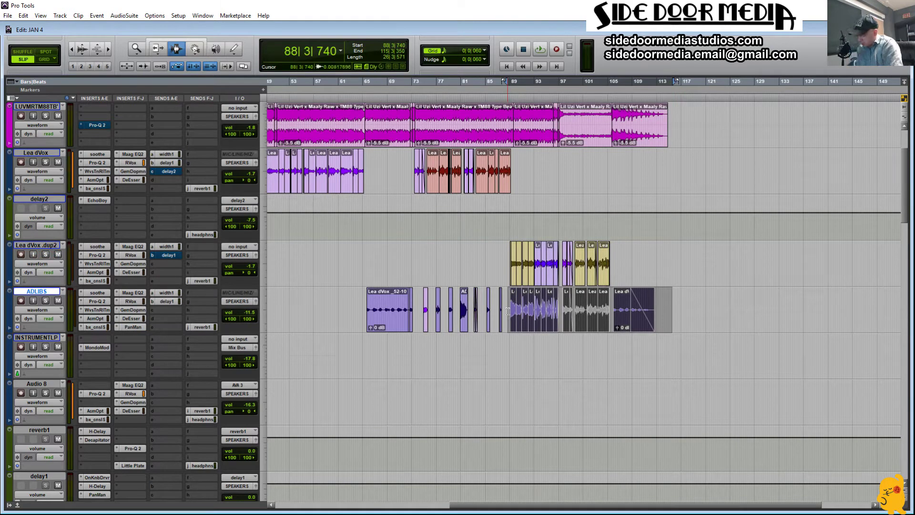
key("alt+f")
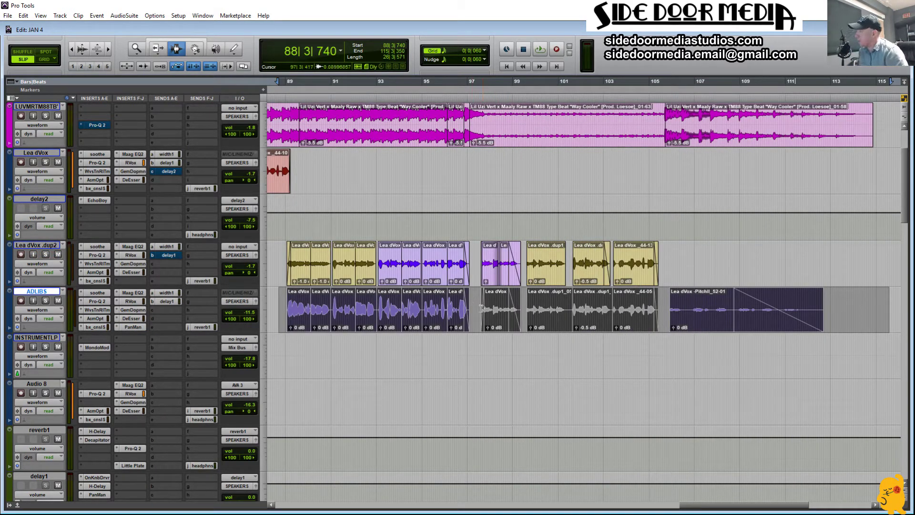
Step: Examine the clips on the Lea dVox .dup2 track, selecting the range from about bar 85 to bar 111
key("e")
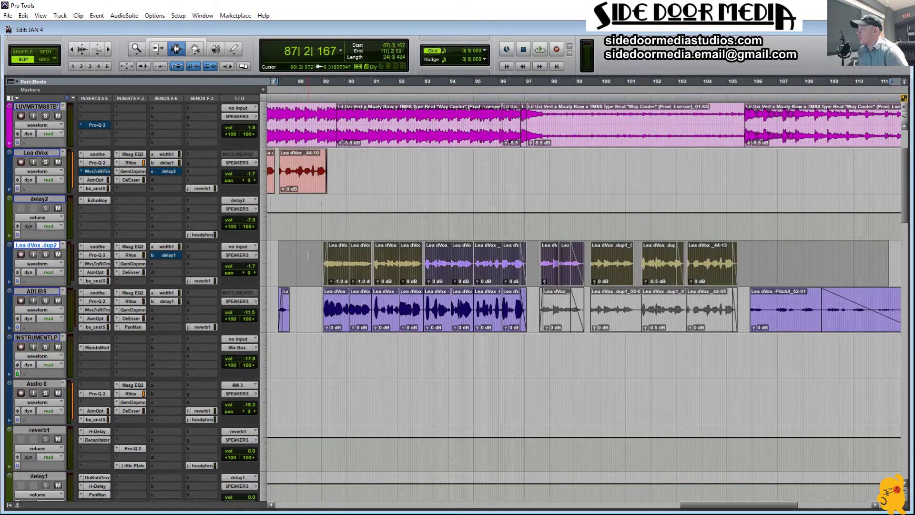
left_click(308, 255)
key("e")
left_click_drag(398, 263, 742, 267)
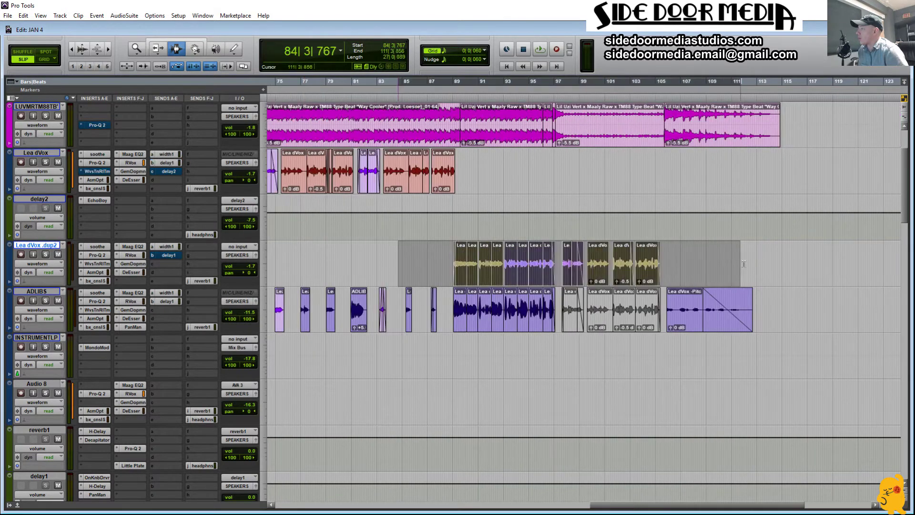
key("e")
Step: Select the Lea dVox .dup2 and ADLIBS clips from about bar 88 to bar 97 and zoom to that selection
left_click_drag(356, 265, 566, 308)
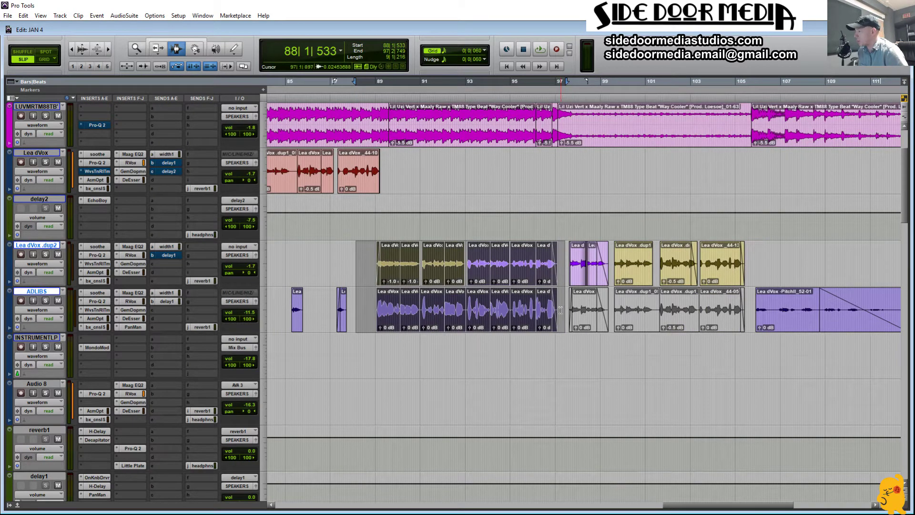
left_click_drag(565, 268, 371, 318)
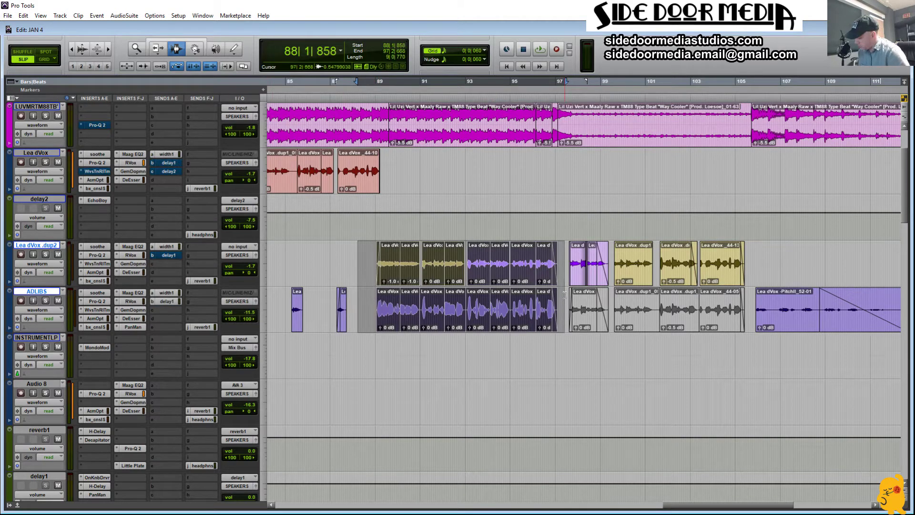
key("alt+f")
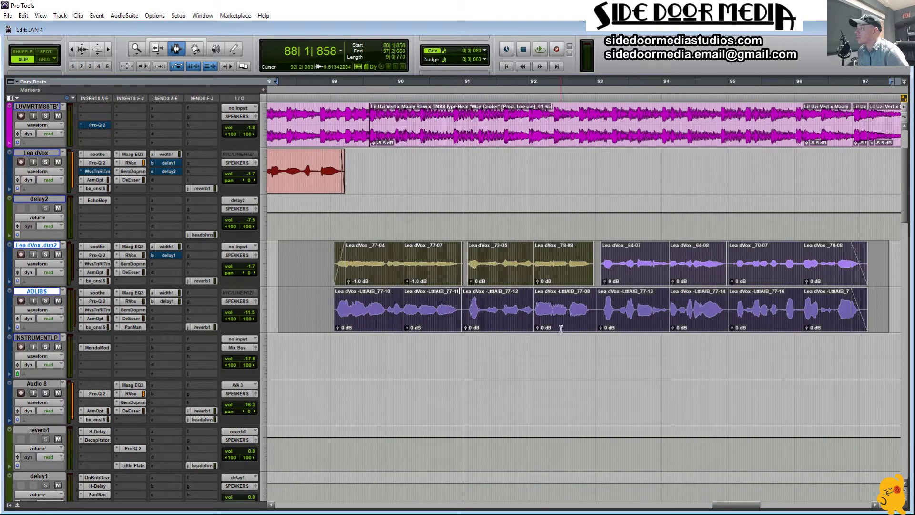
Step: Show volume automation on all tracks and select along the ADLIBS volume line to its last fade near bar 97
left_click(854, 265)
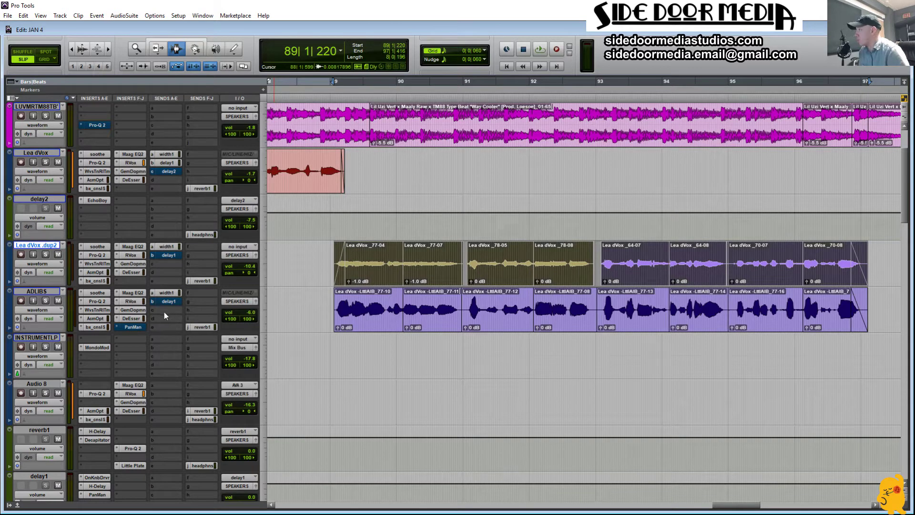
left_click(38, 310)
left_click(81, 359, "alt")
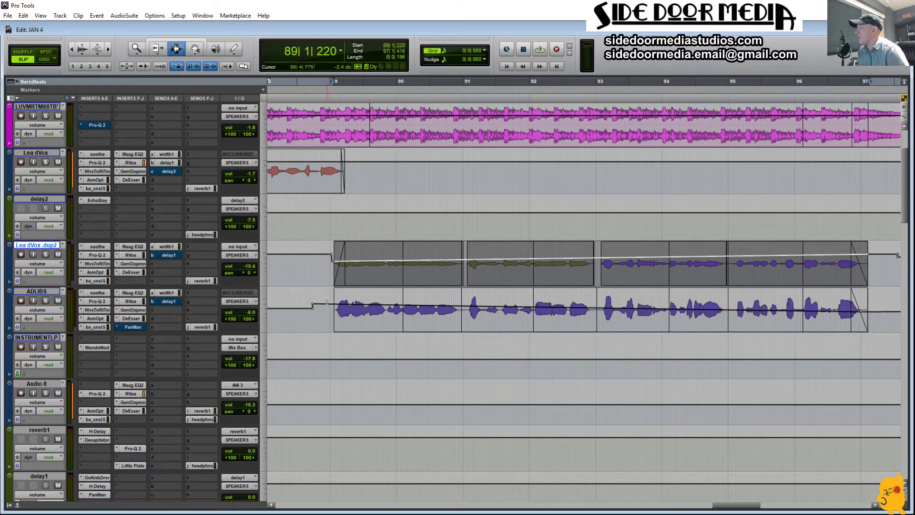
left_click_drag(336, 307, 862, 308)
left_click(861, 307)
double_click(861, 307)
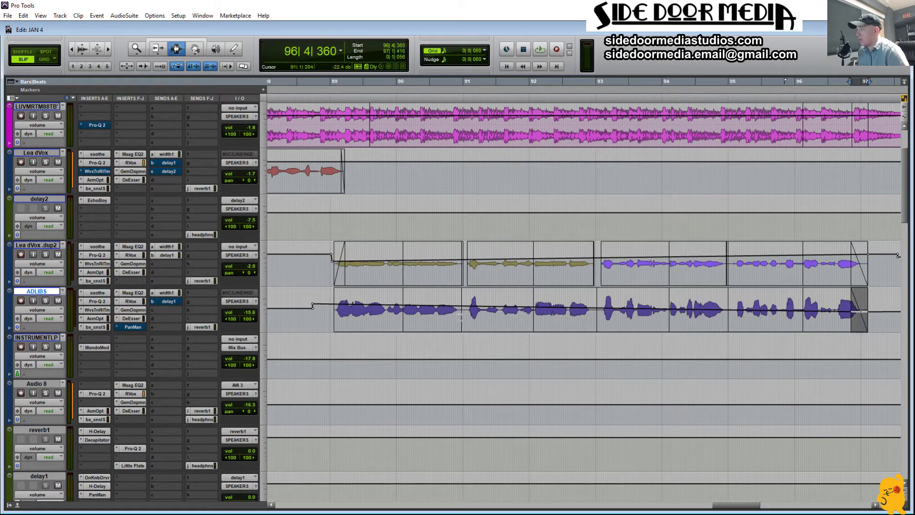
Step: Examine the ADLIBS volume line back to bar 89, and select both Lea dVox .dup2 and ADLIBS from about bar 88 to bar 97
left_click(328, 312, "shift")
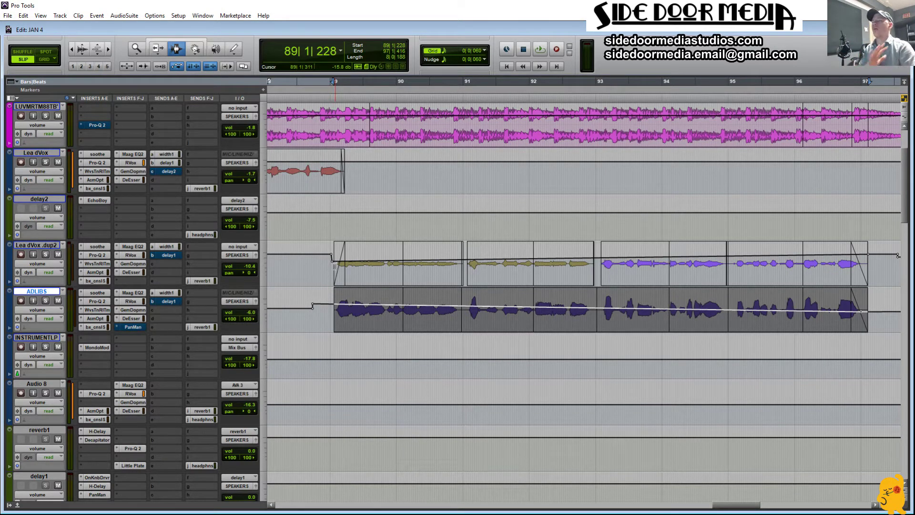
left_click(320, 281)
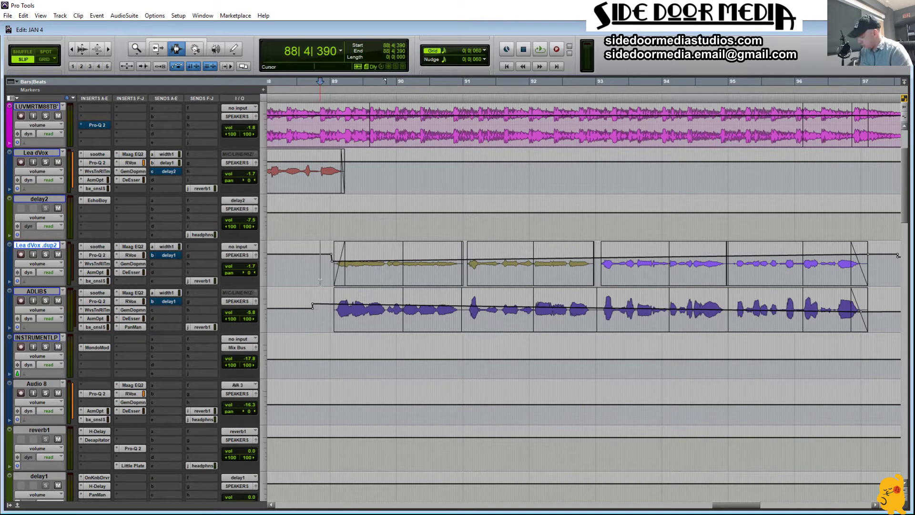
key("ctrl+bracketleft")
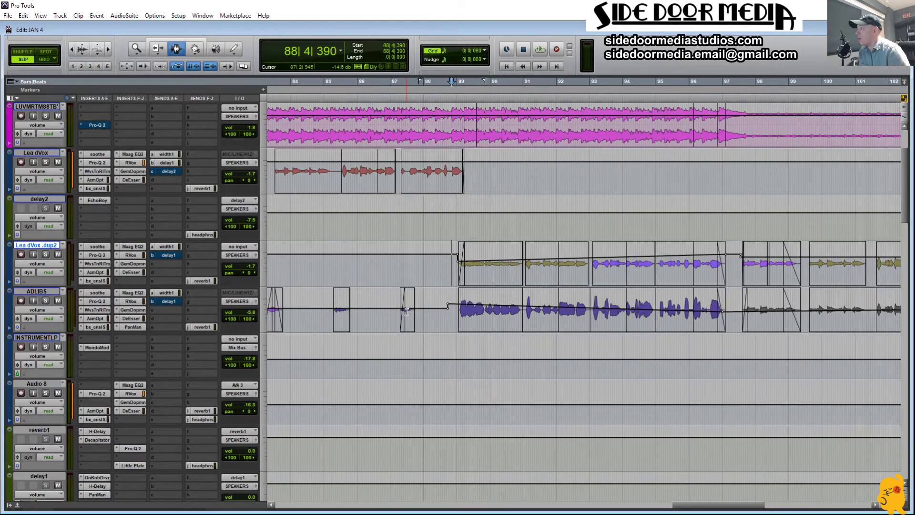
key("ctrl+bracketleft")
left_click_drag(506, 286, 660, 296)
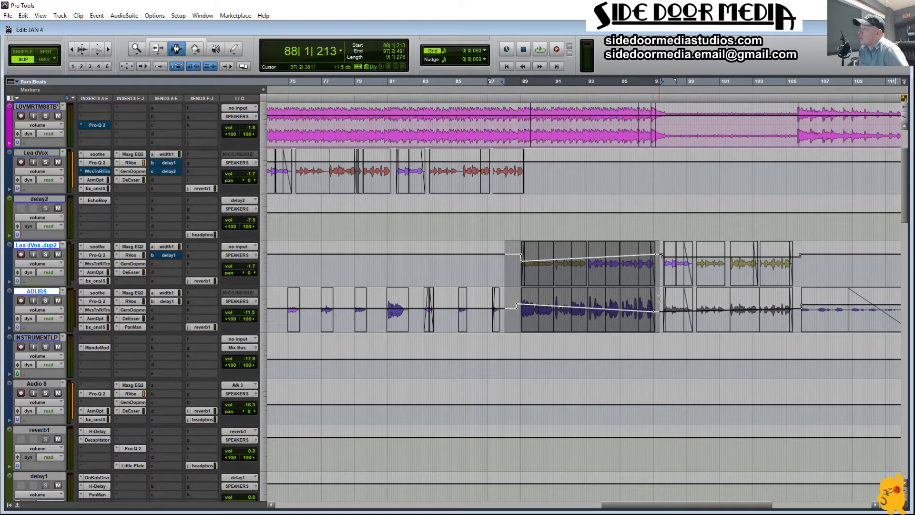
Step: Play the volume-automated Lea dVox .dup2 and ADLIBS passage from just before bar 88 to about bar 97
left_click(502, 291)
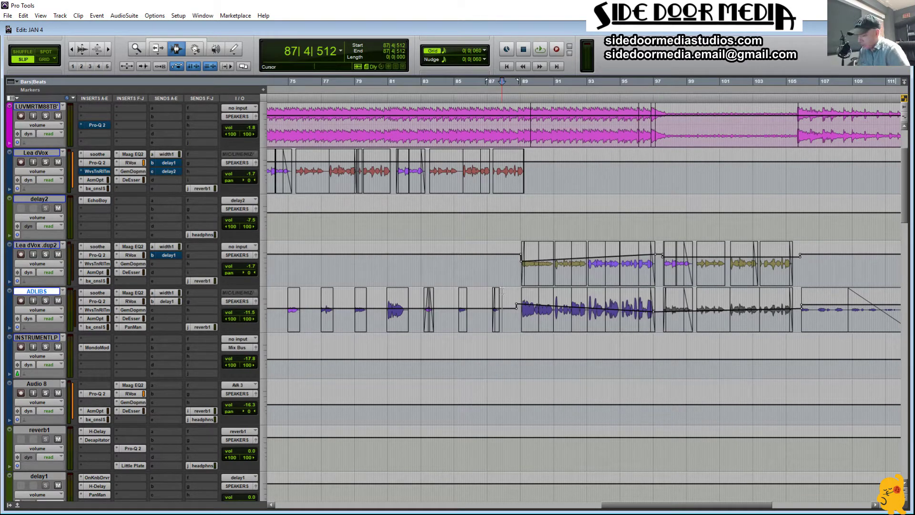
left_click(502, 285)
key("space")
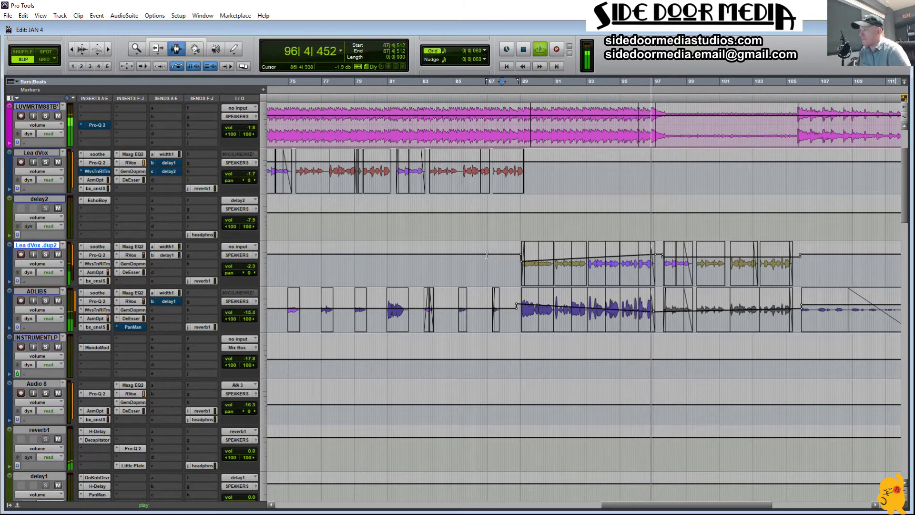
key("space")
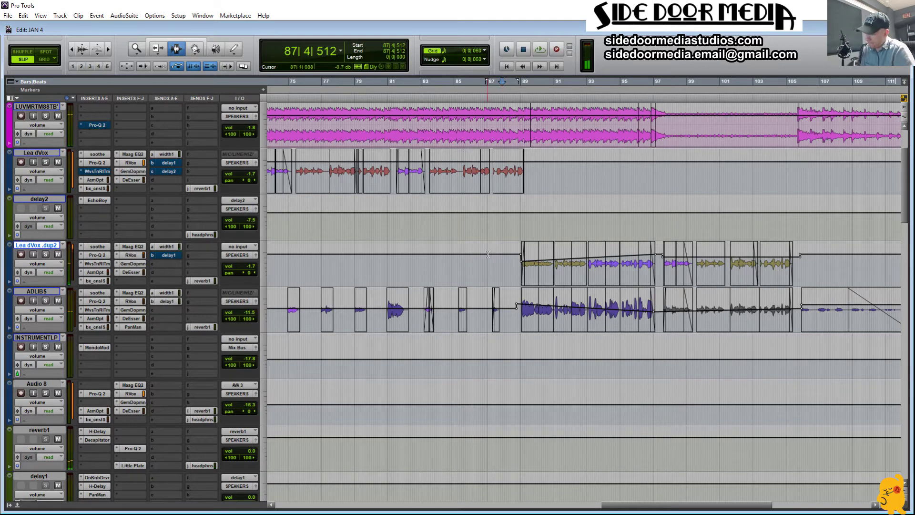
Step: Examine the whole arrangement, selecting Lea dVox .dup2 and ADLIBS from about bar 64 to bar 143
left_click(493, 271)
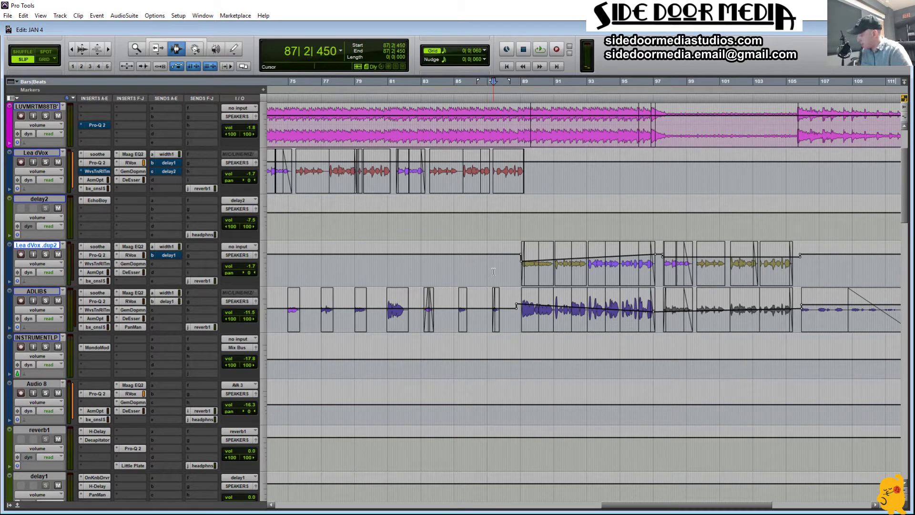
scroll(477, 270, "left", 10)
scroll(460, 269, "left", 5)
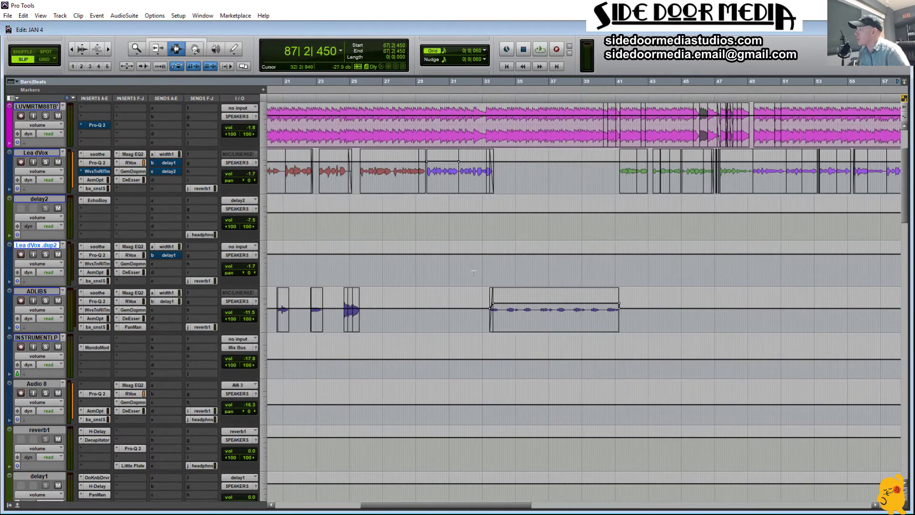
scroll(489, 285, "down", 3)
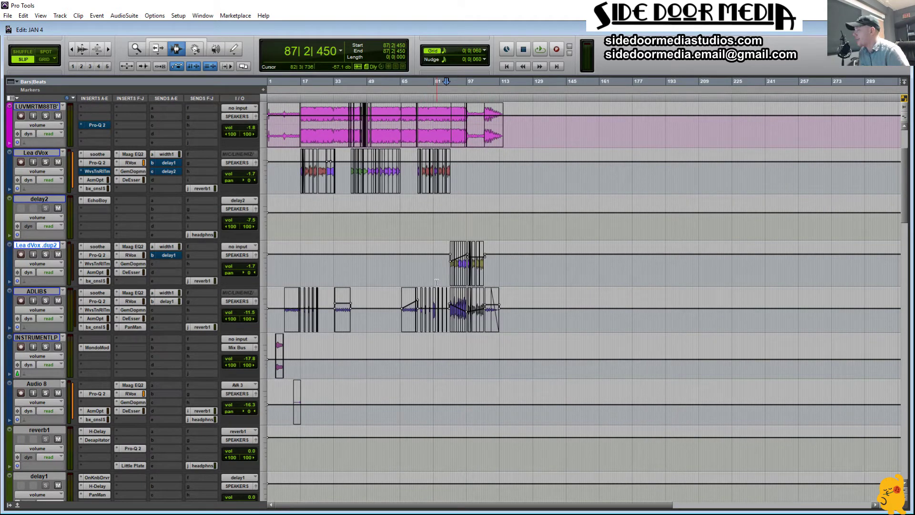
left_click_drag(445, 270, 515, 306)
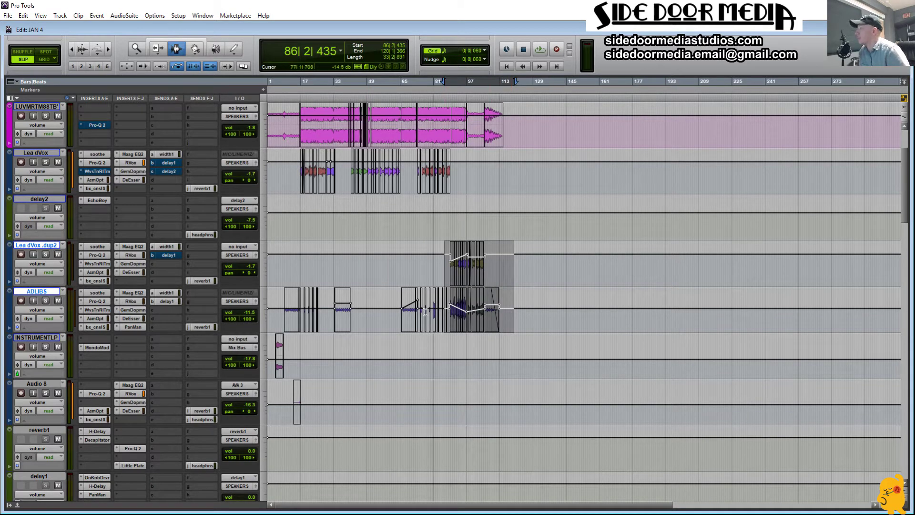
left_click_drag(399, 271, 563, 299)
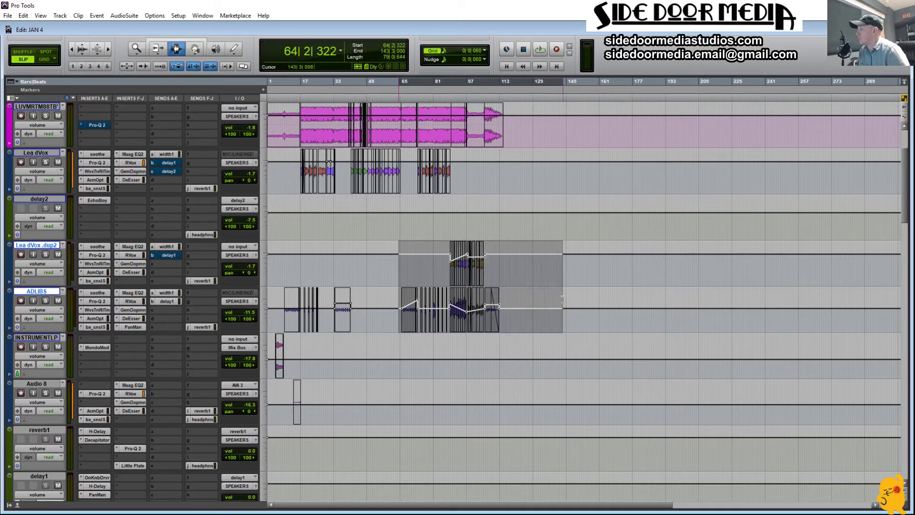
key("alt+f")
left_click_drag(466, 271, 579, 302)
key("alt+f")
left_click(349, 317)
left_click_drag(349, 317, 626, 308)
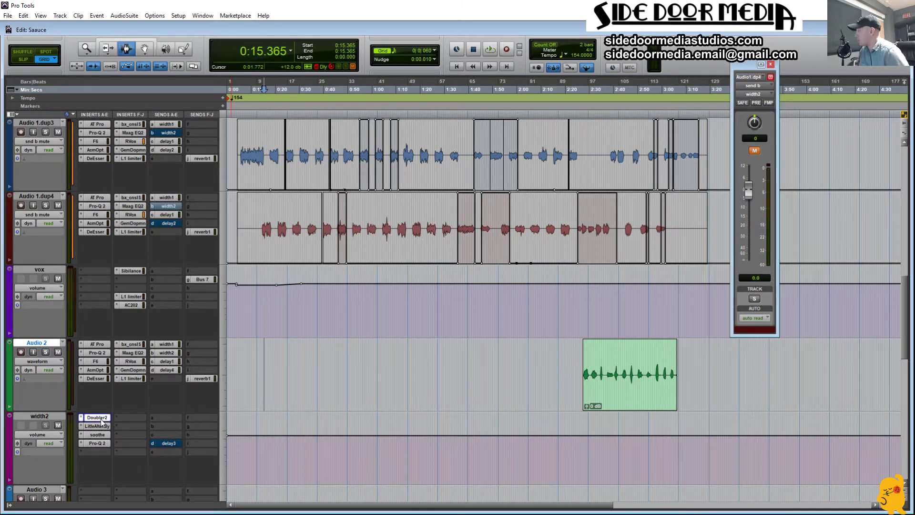
Step: Examine the Doubler2 and Little AlterBoy settings on the width2 track, placing both plug-in windows clear of the inserts
left_click_drag(439, 90, 523, 50)
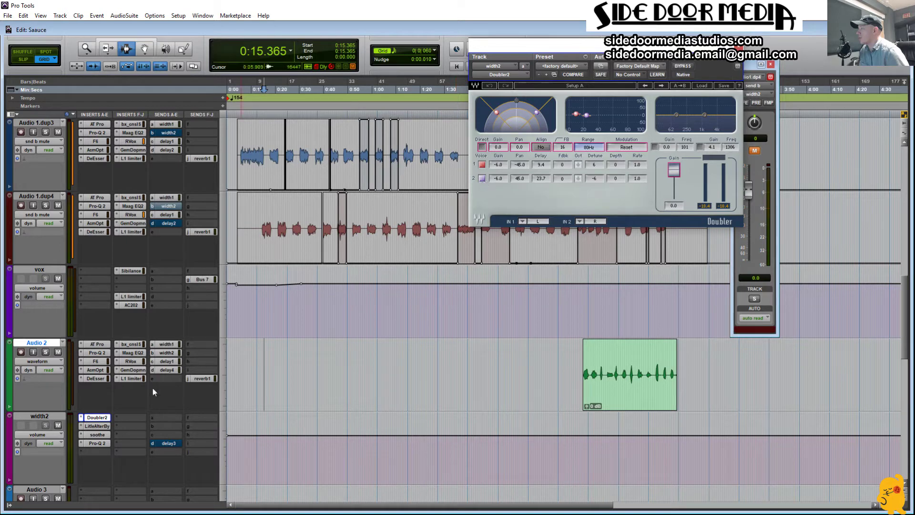
left_click(102, 425)
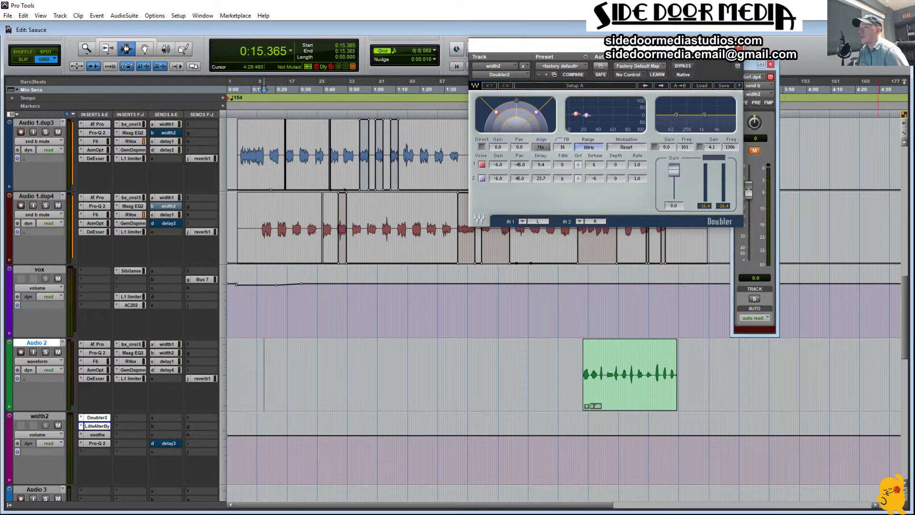
left_click_drag(779, 109, 616, 142)
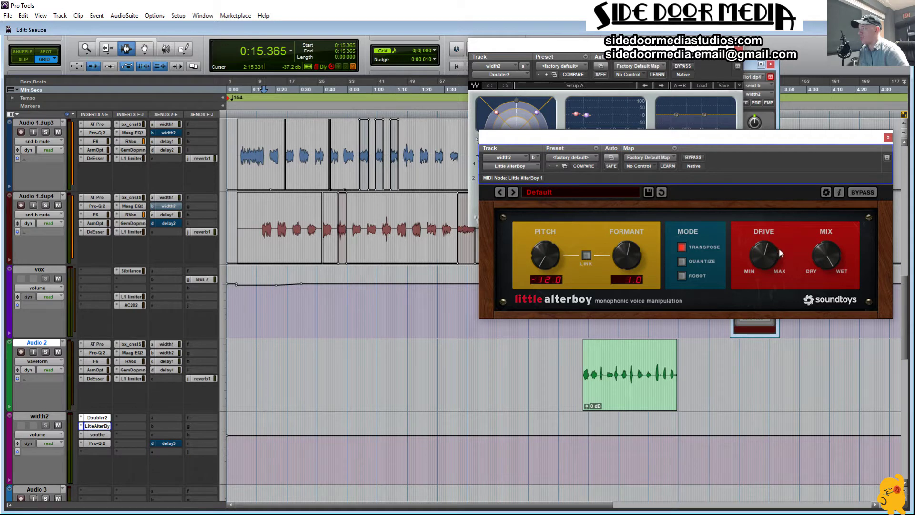
Step: Inspect the soothe and Pro-Q 2 settings on the width2 track, and close all plug-in and send windows
left_click(96, 436)
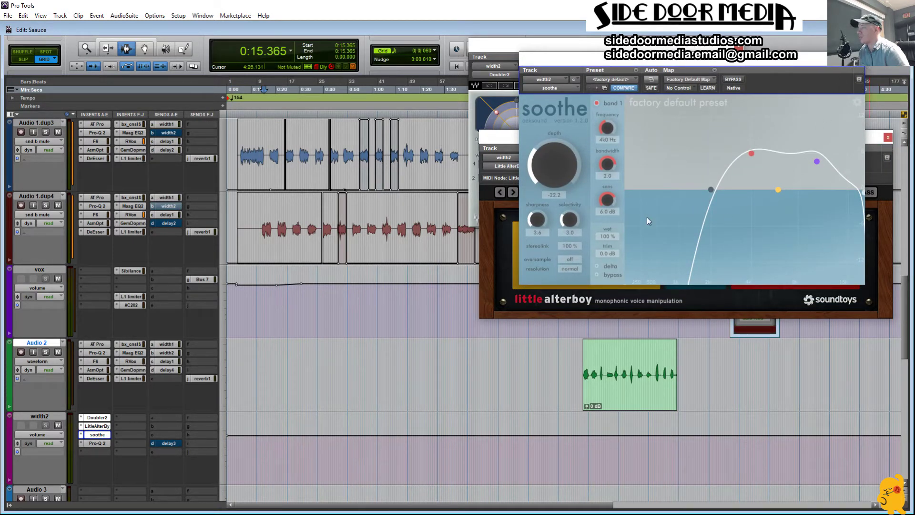
left_click(89, 435)
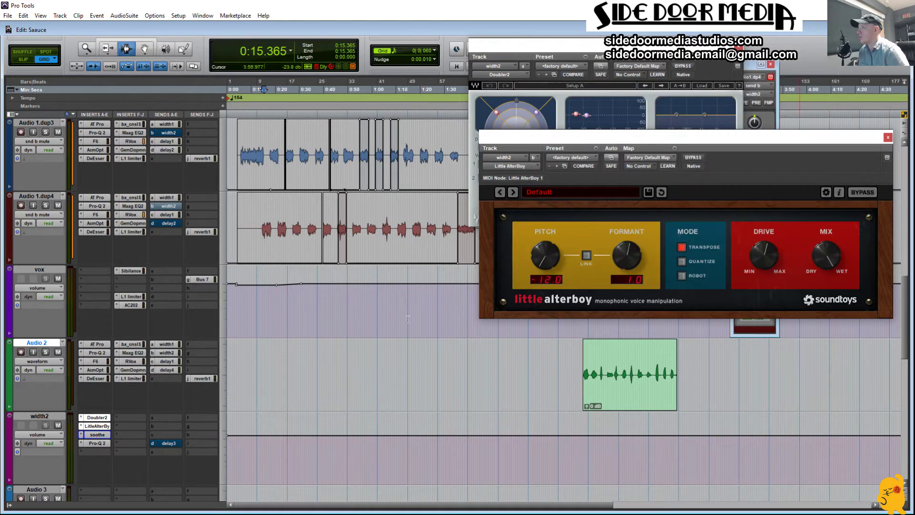
left_click(96, 444)
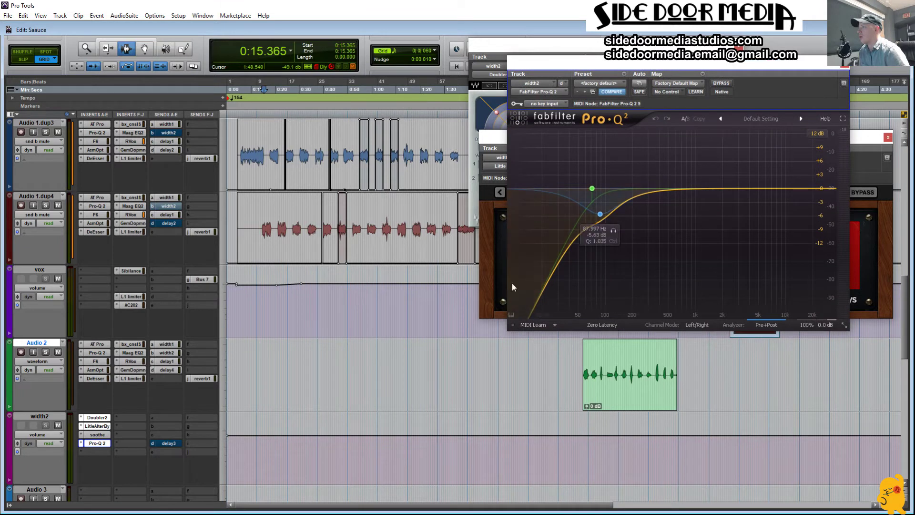
left_click(844, 69)
left_click(889, 138)
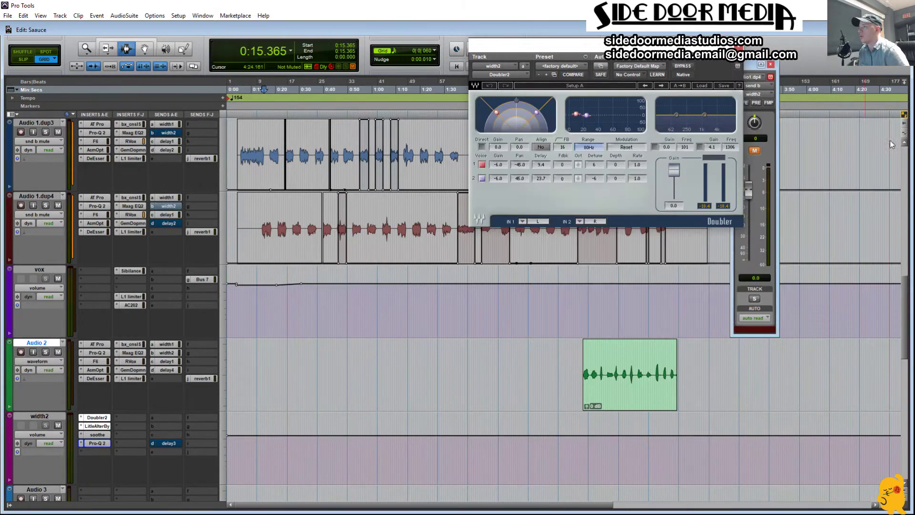
left_click(738, 47)
left_click(771, 64)
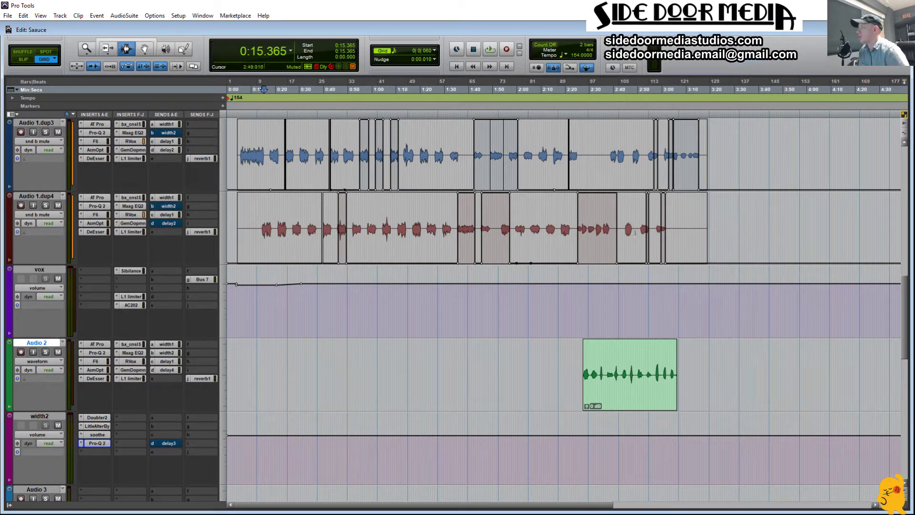
Step: Mute the width2 track and examine the send b mute automation on Audio 1.dup4 around 0:40 to 0:50
left_click(58, 425)
scroll(417, 406, "up", 5)
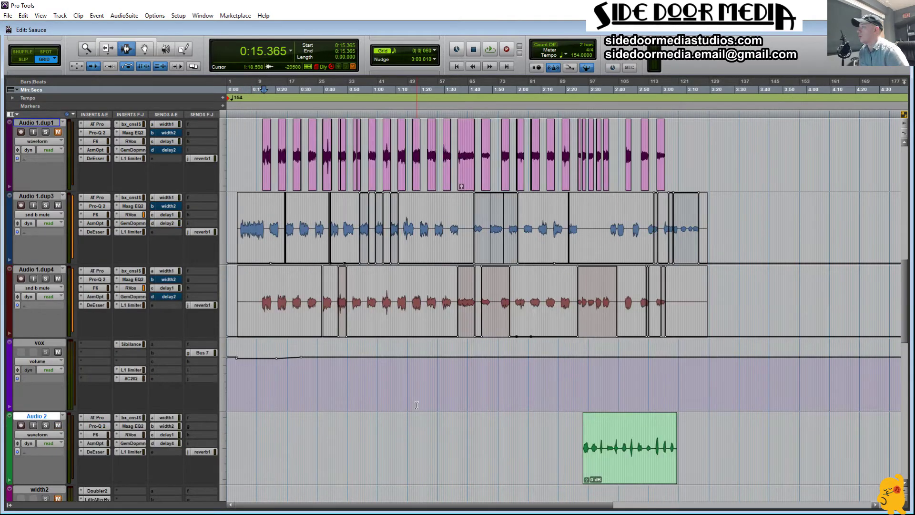
left_click_drag(338, 378, 349, 378)
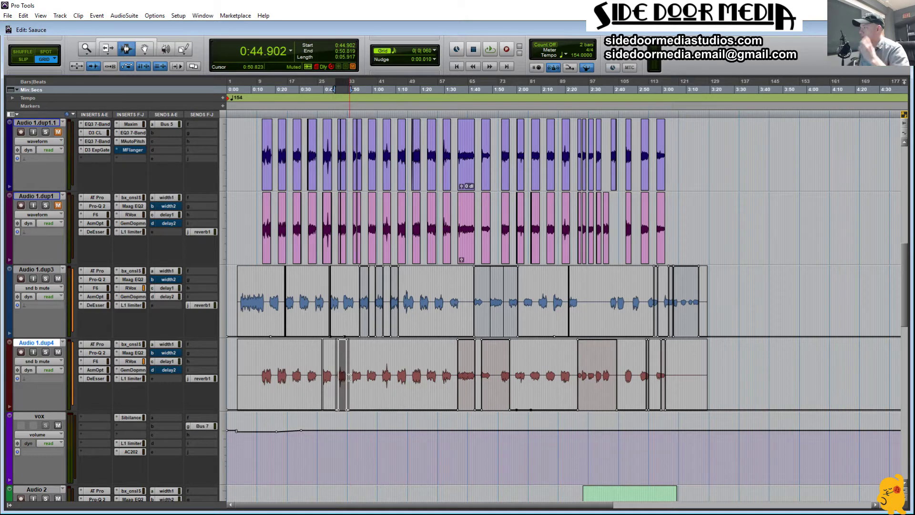
left_click(343, 375)
double_click(343, 375)
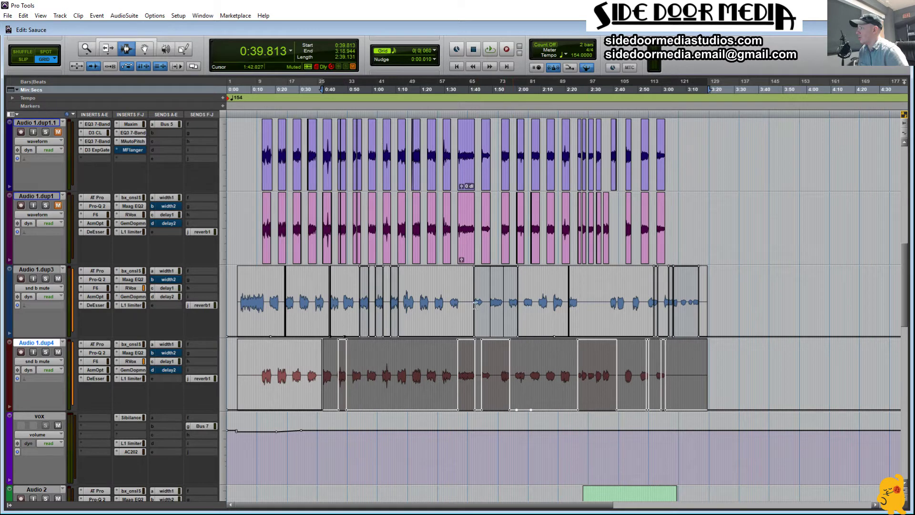
left_click(324, 385)
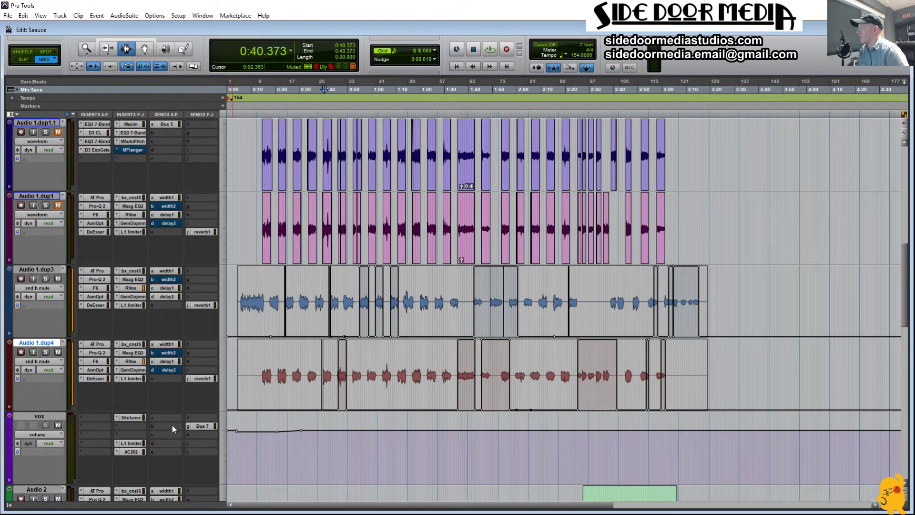
left_click(338, 391)
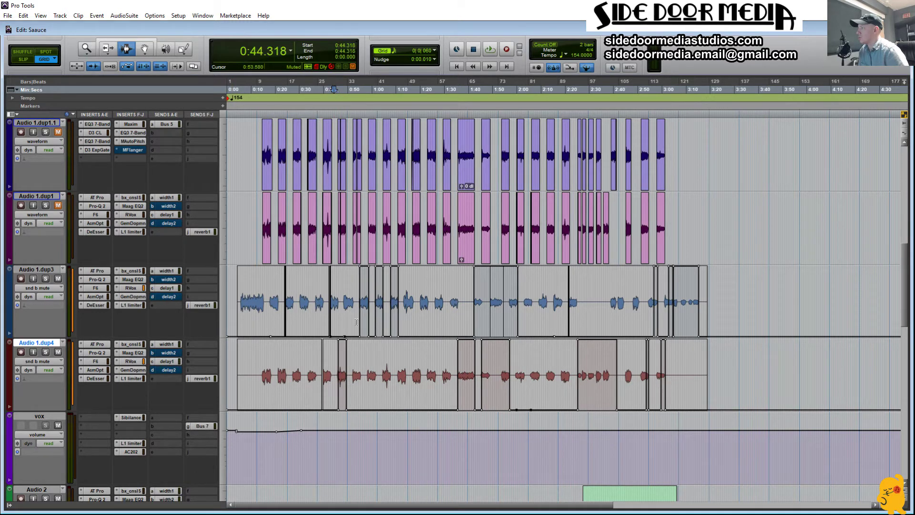
Step: Select about 0:45 to 1:14 on Audio 1.dup4 and play it with width2 muted, narrowing the start to about 0:52.6
left_click_drag(337, 384, 406, 363)
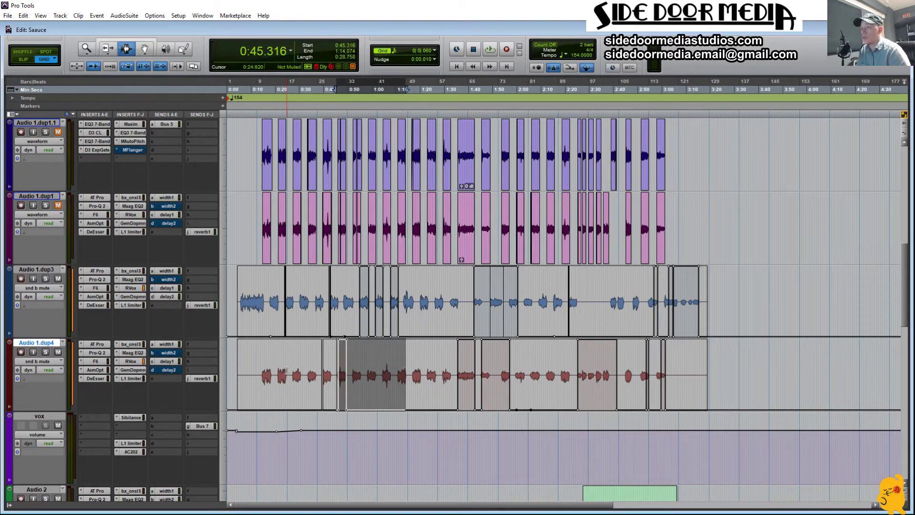
key("space")
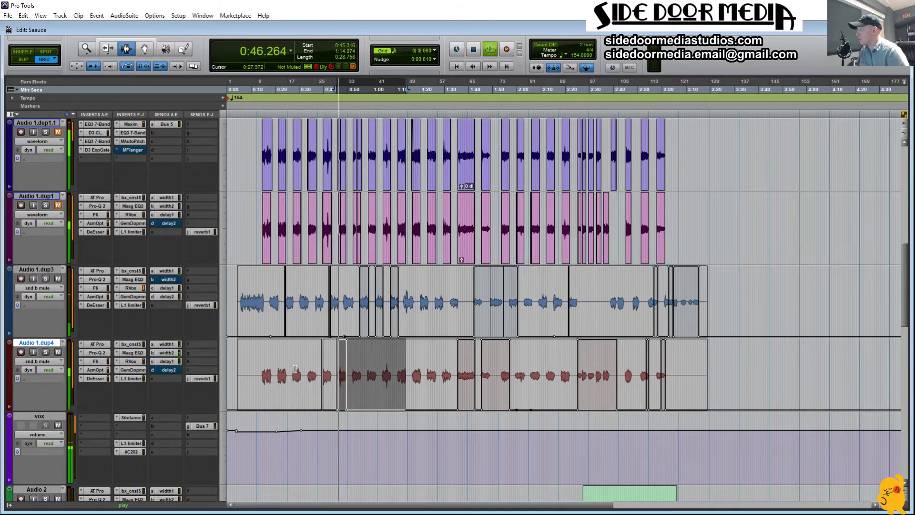
scroll(295, 369, "down", 2)
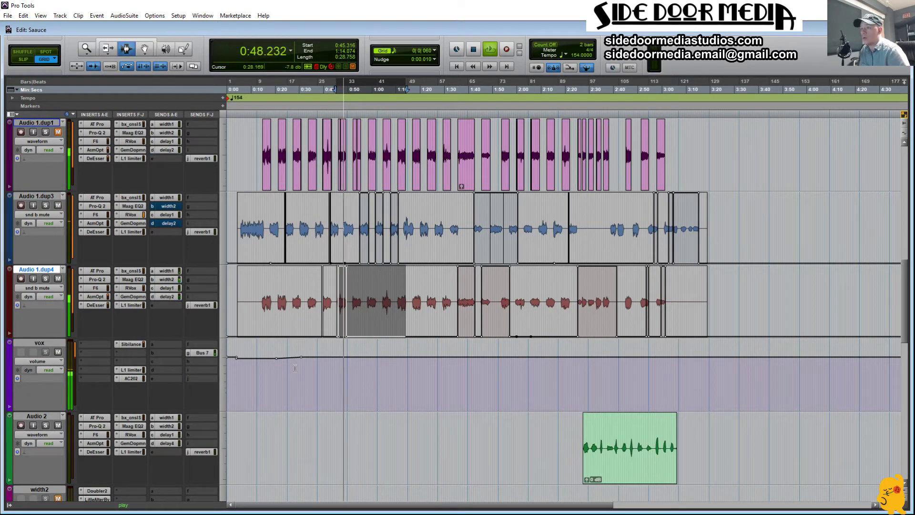
scroll(273, 386, "down", 2)
scroll(273, 386, "up", 2)
scroll(273, 387, "down", 2)
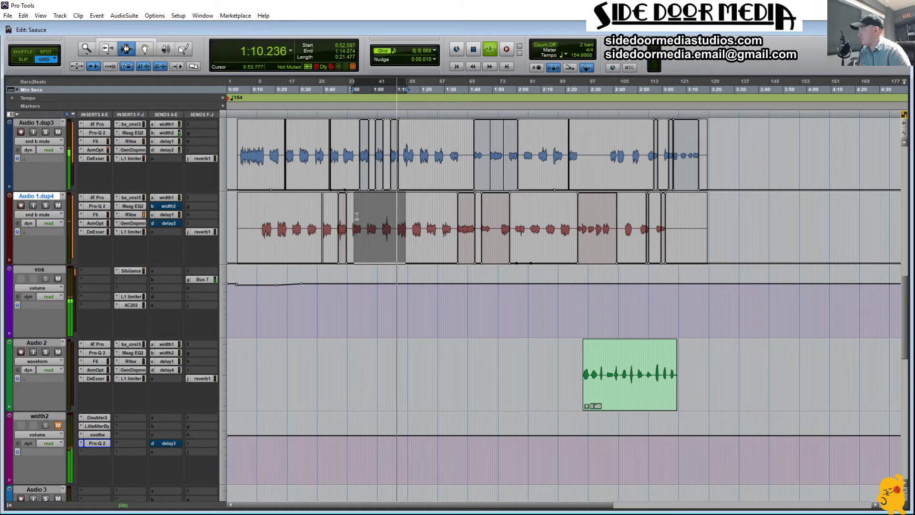
key("space")
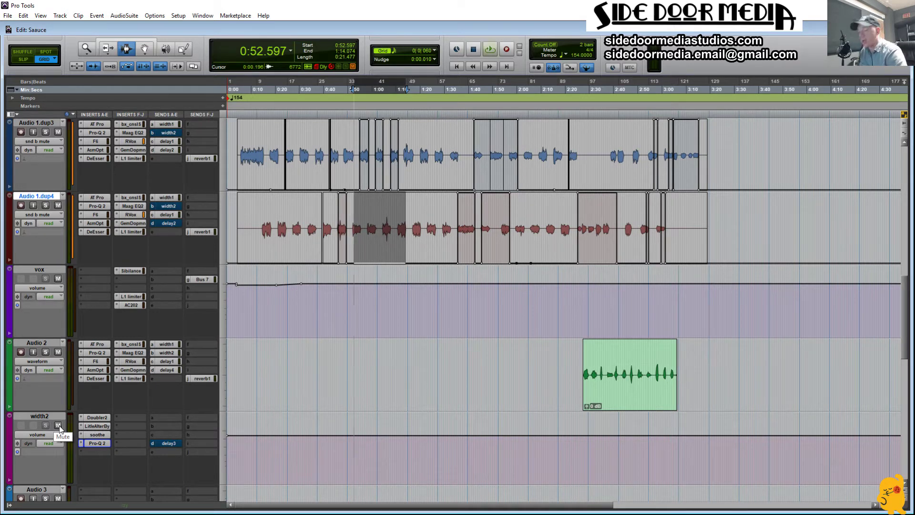
Step: Play the selected Audio 1.dup4 passage from about 0:52.6 to 1:14 with width2 unmuted
key("space")
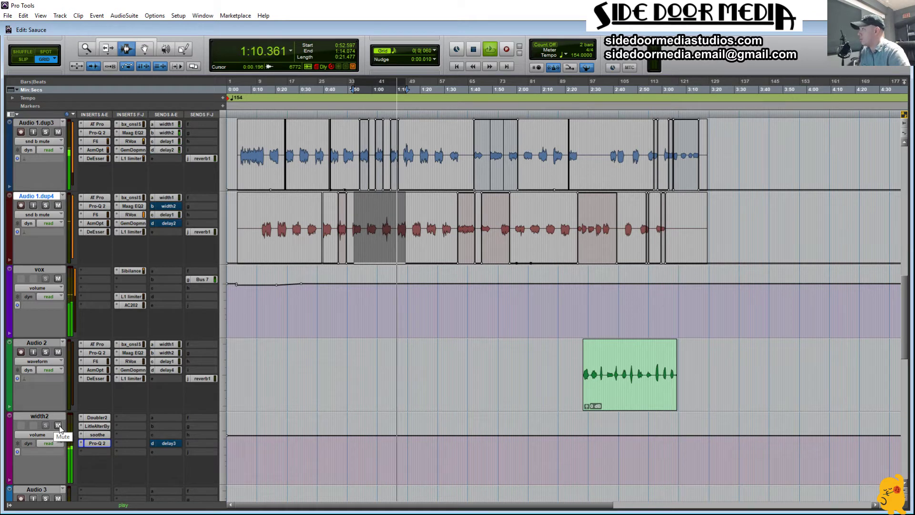
key("space")
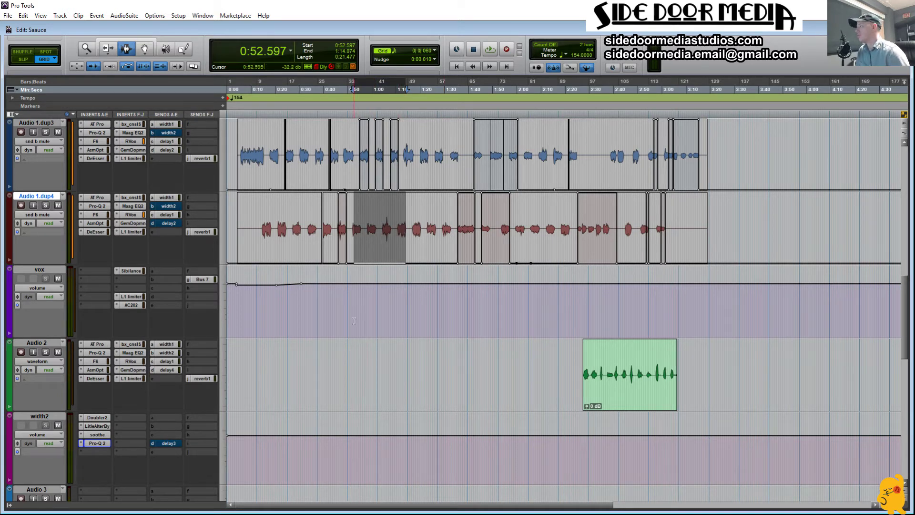
left_click(349, 304)
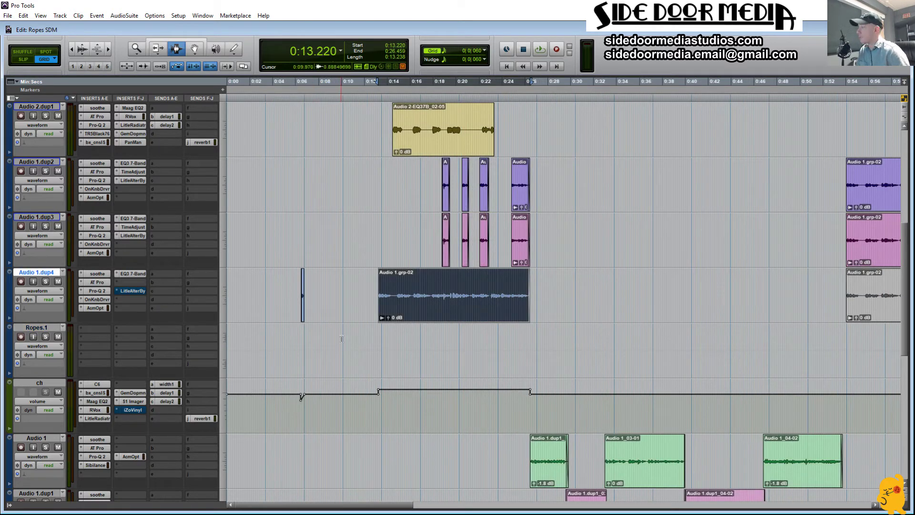
Step: Play the vocal passage from just before the Audio 1.dup4 clip, at about 0:12.8, and follow it along the timeline
left_click(380, 297)
key("space")
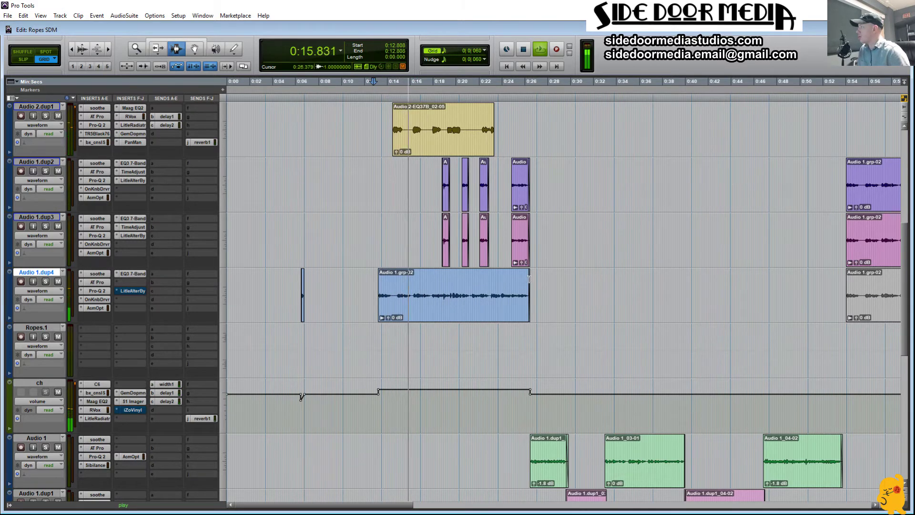
scroll(534, 279, "right", 3)
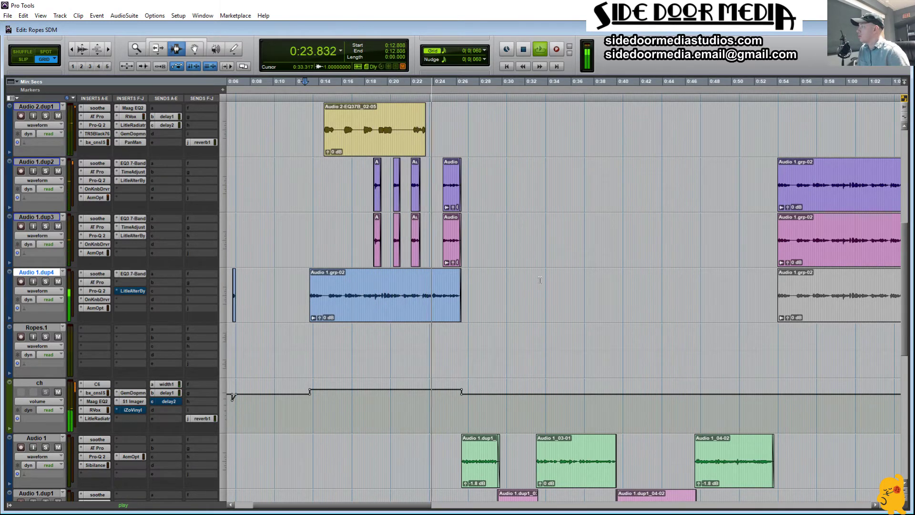
scroll(540, 280, "right", 3)
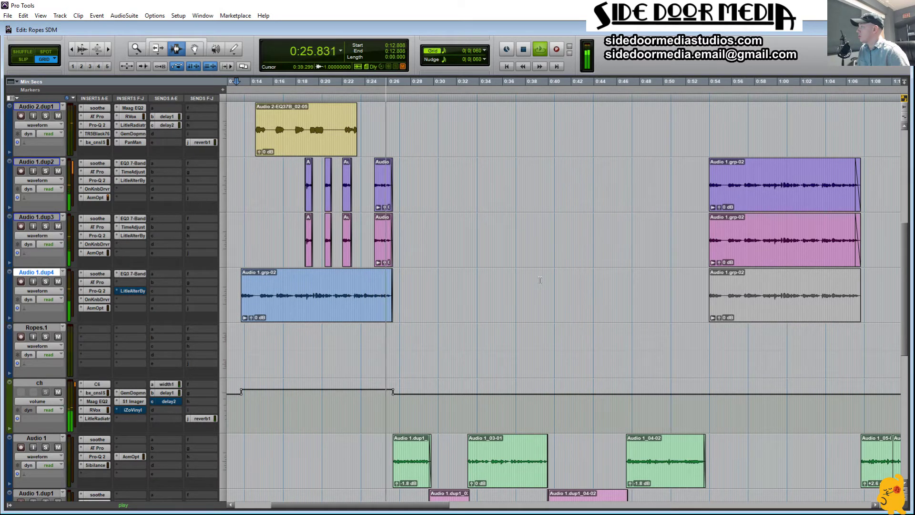
key("space")
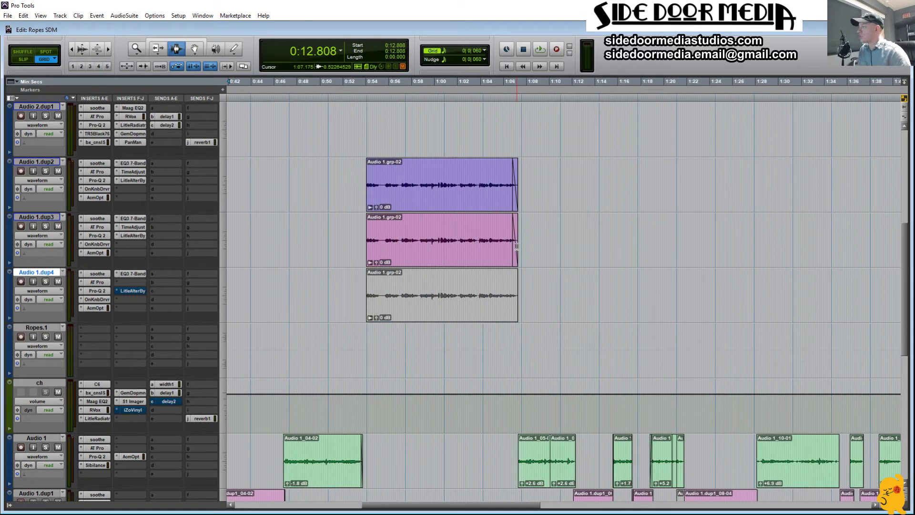
Step: Play the stacked Audio 1.dup2 and dup3 vocals from just before their clips, at about 0:52.9
left_click(353, 288)
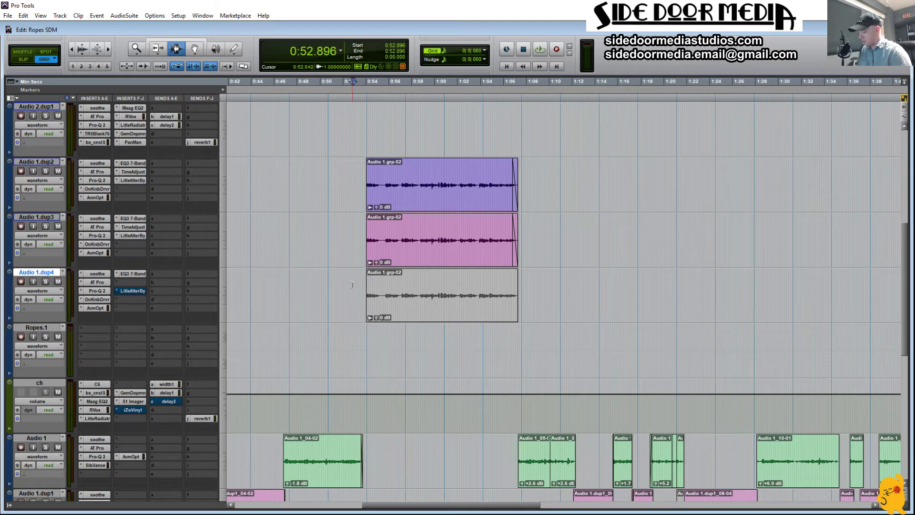
key("space")
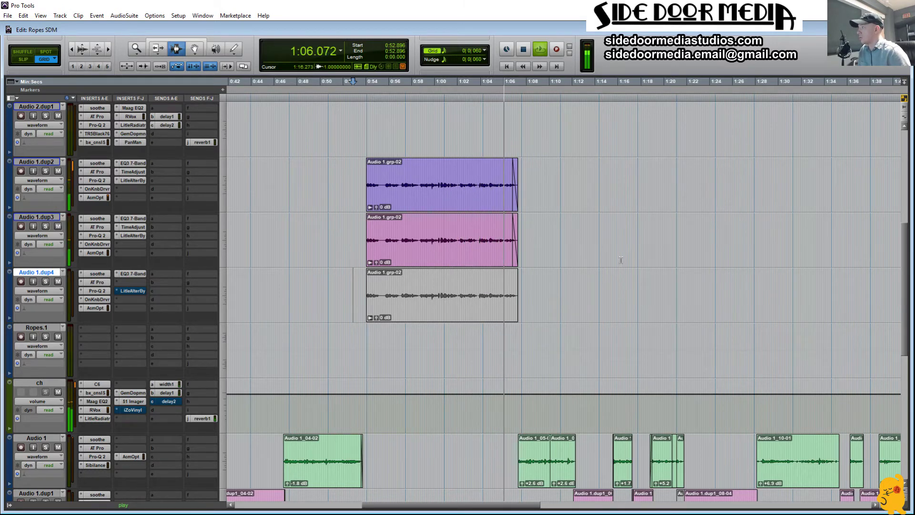
key("space")
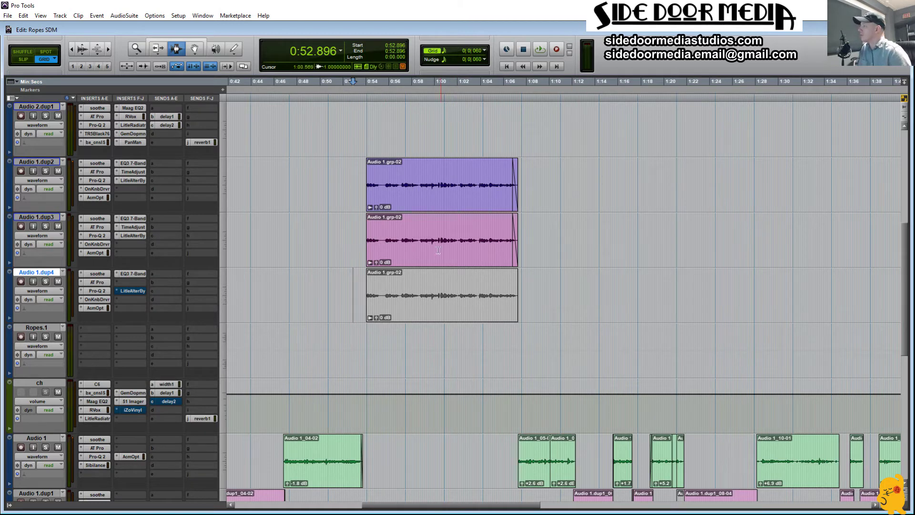
Step: Play the vocal layers on Audio 1.dup2 to dup4 from about 2:13.7 through the Group-04 clip
scroll(441, 262, "right", 10)
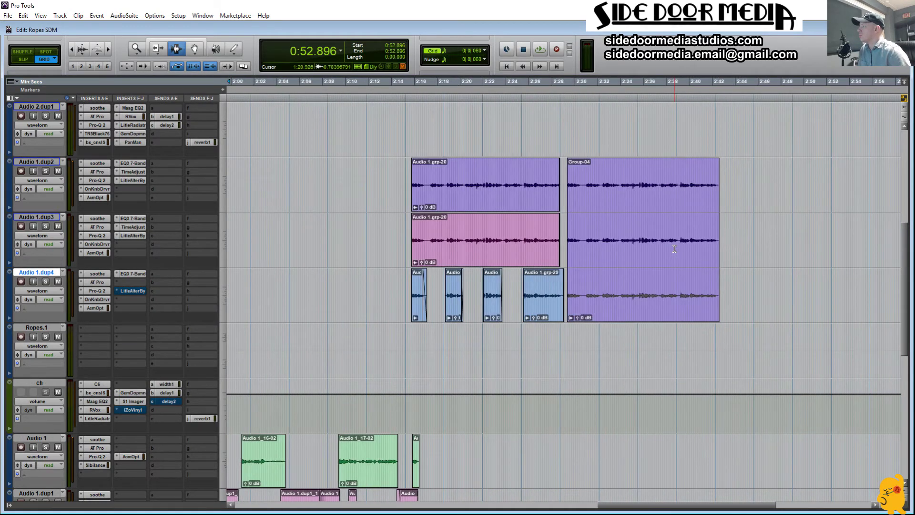
left_click(389, 287)
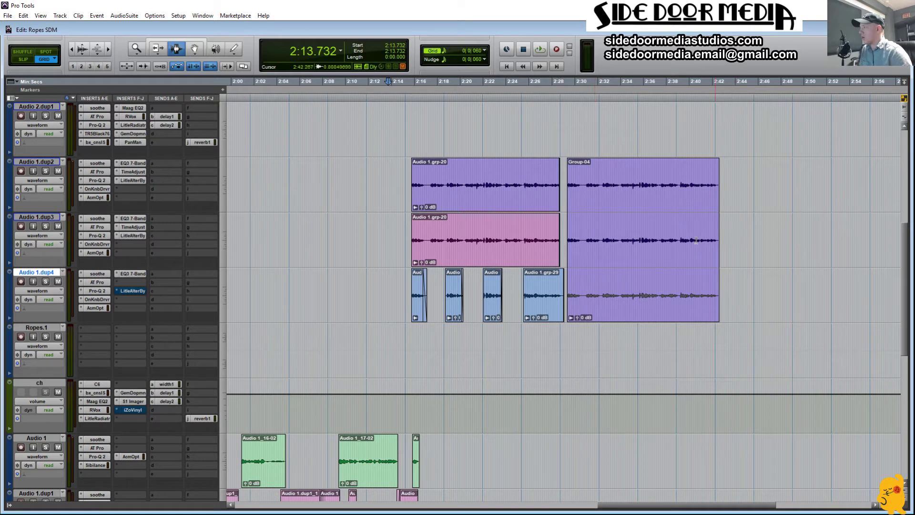
key("space")
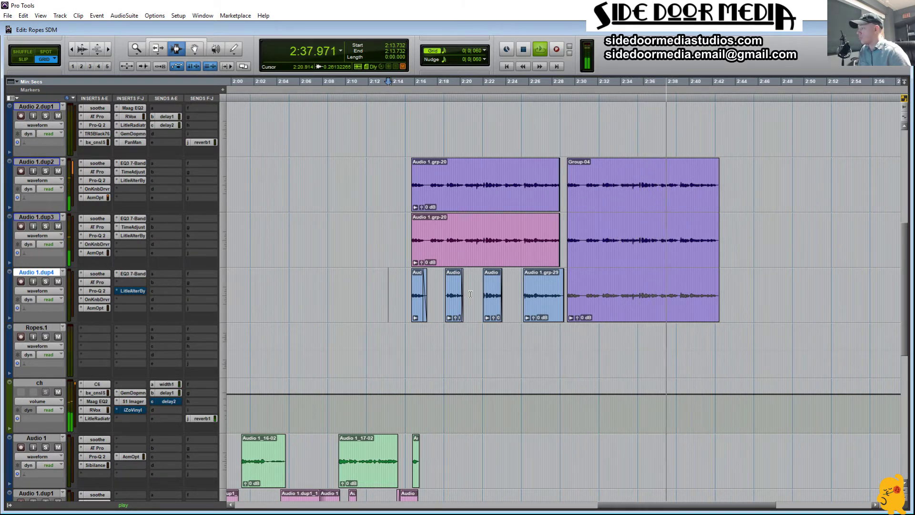
key("space")
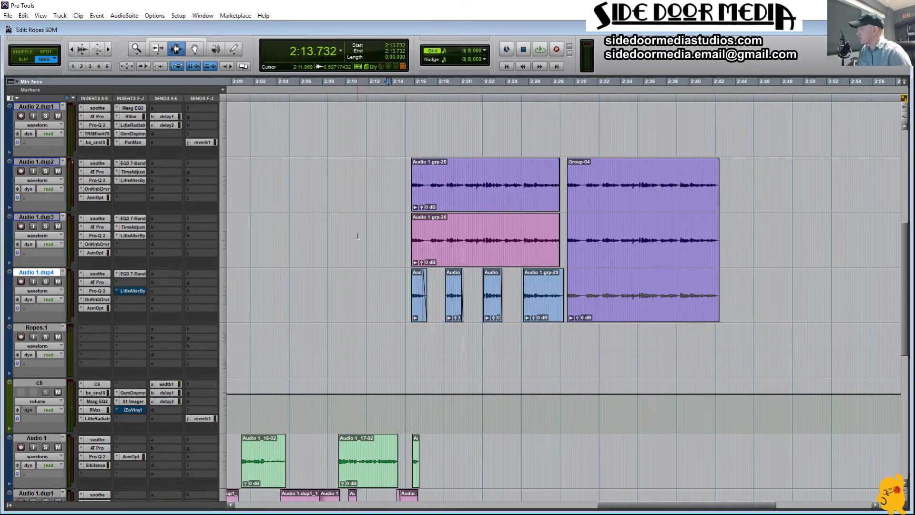
Step: Compare the vocal layers by selecting about 0:53.6 to 1:08.1 across Audio 1.dup2 to dup4 and the Audio 1.dup4 clip starting at 0:13.2
scroll(358, 246, "left", 6)
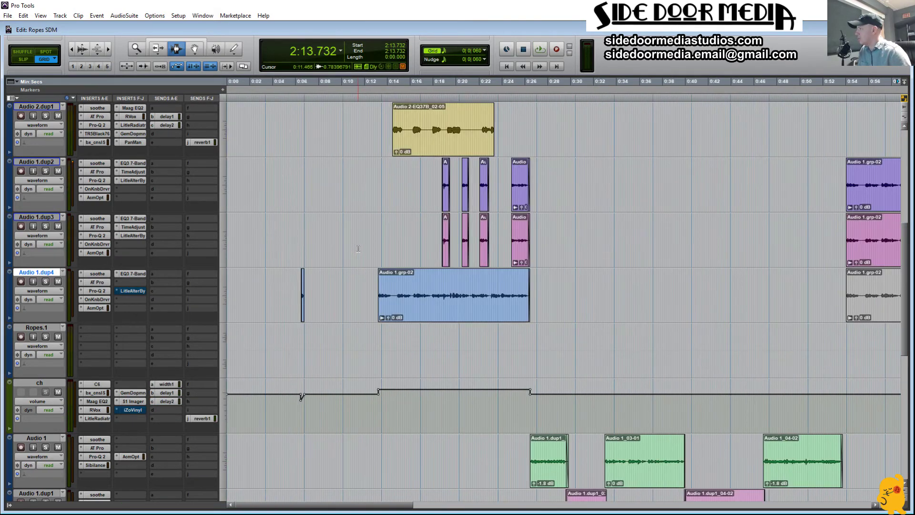
scroll(358, 249, "right", 4)
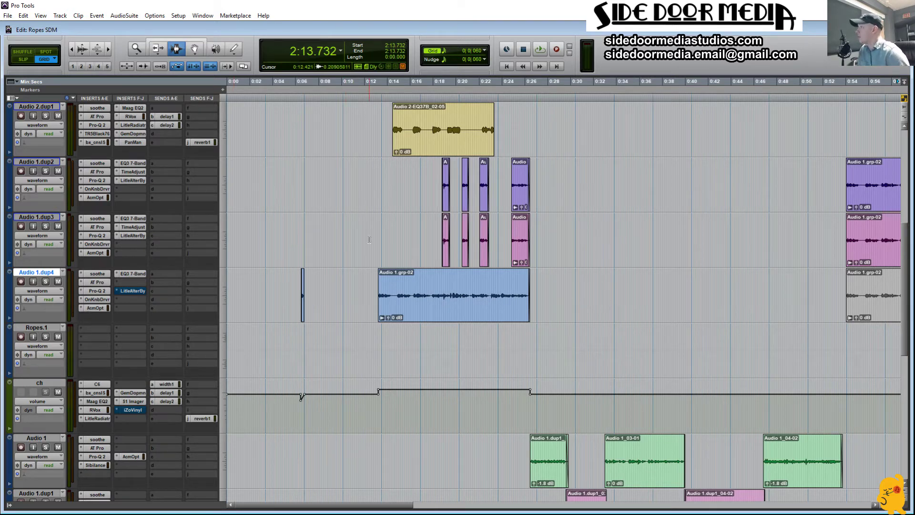
scroll(433, 246, "right", 5)
left_click_drag(430, 187, 596, 298)
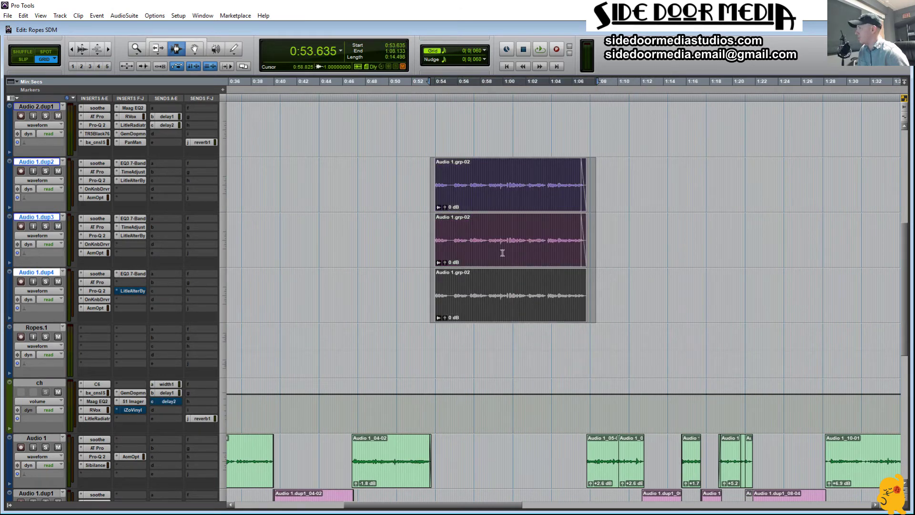
scroll(460, 289, "left", 5)
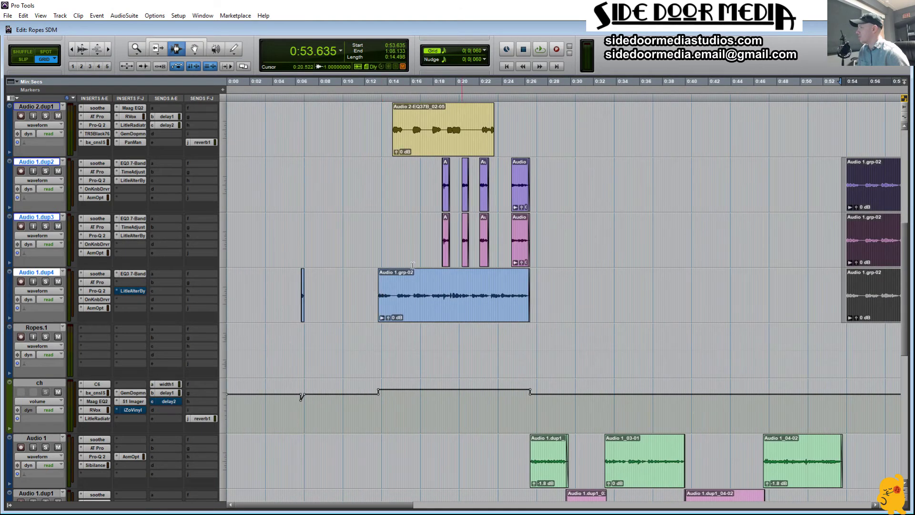
double_click(410, 296)
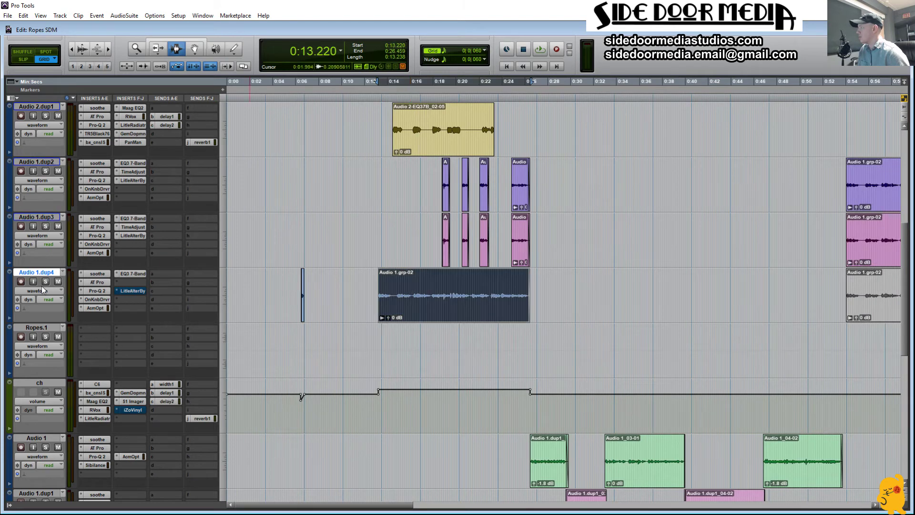
Step: Select the 0:54 to 1:07 clips on Audio 1.dup2 and dup3, and inspect dup3's OneKnob Driver and EQ3 7-Band settings
scroll(414, 275, "right", 4)
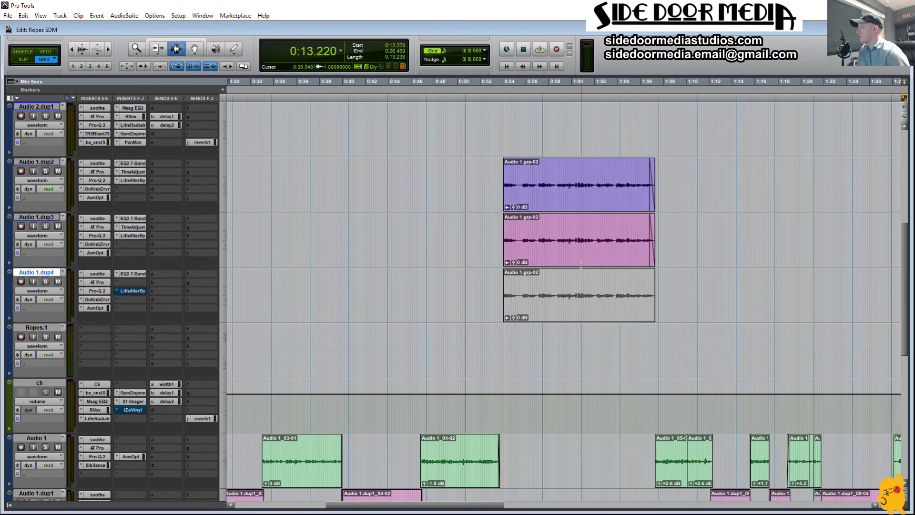
left_click(562, 250)
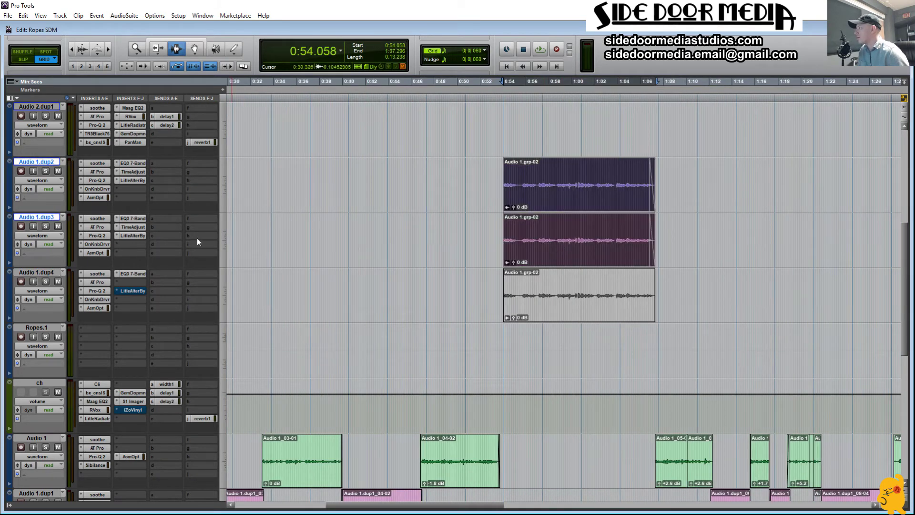
left_click(96, 244)
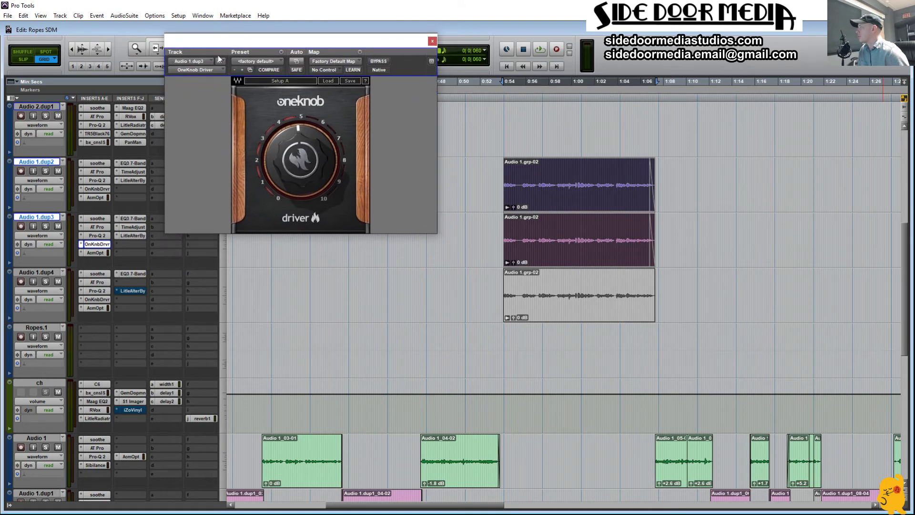
left_click(128, 219)
left_click_drag(732, 135, 281, 271)
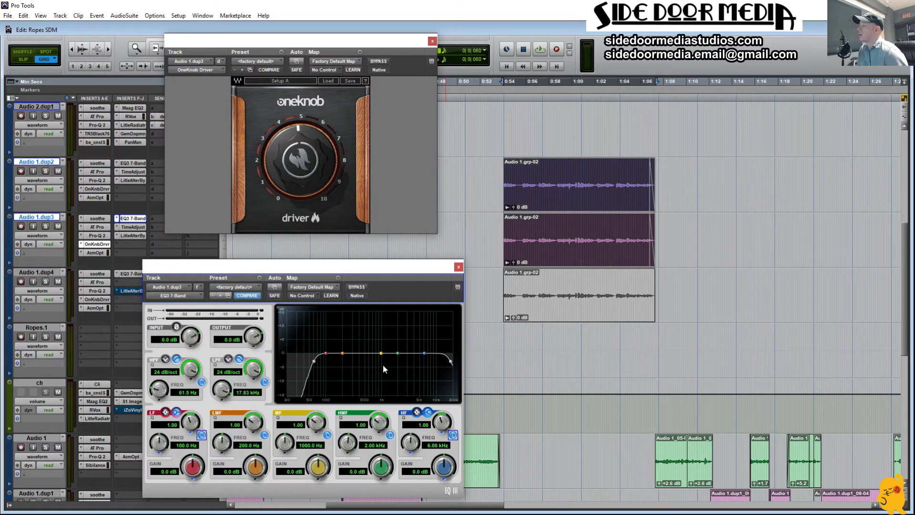
left_click(458, 268)
left_click(433, 41)
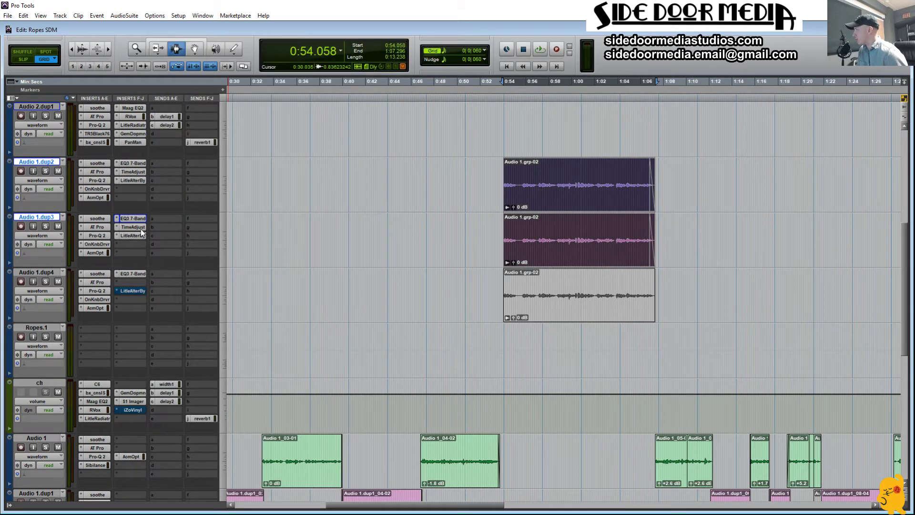
Step: Compare the Time Adjuster delays on Audio 1.dup3 and Audio 1.dup2 with both windows open, closing them when done
left_click_drag(157, 513, 241, 311)
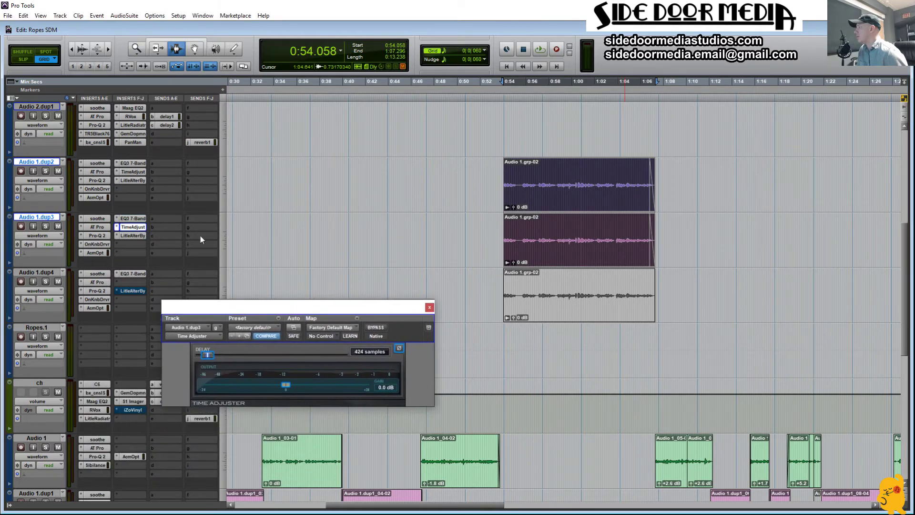
left_click(133, 172)
left_click_drag(506, 52, 248, 85)
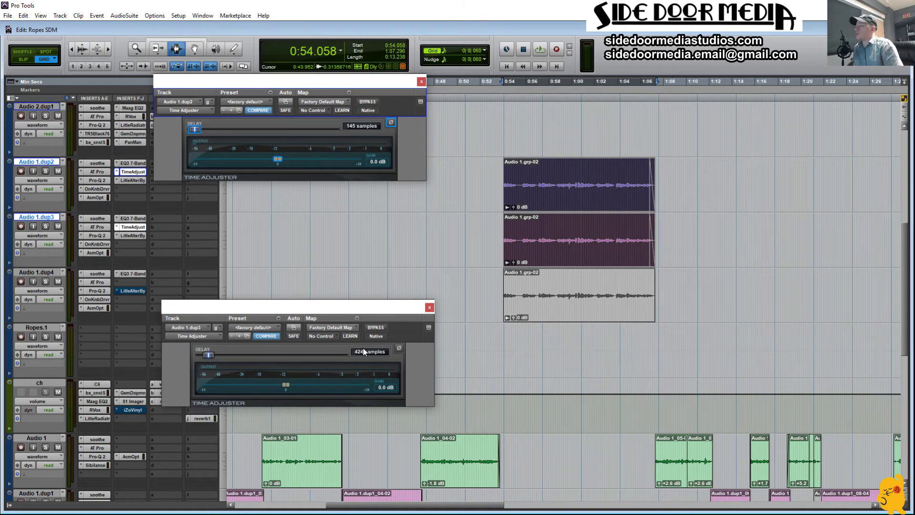
left_click(430, 308)
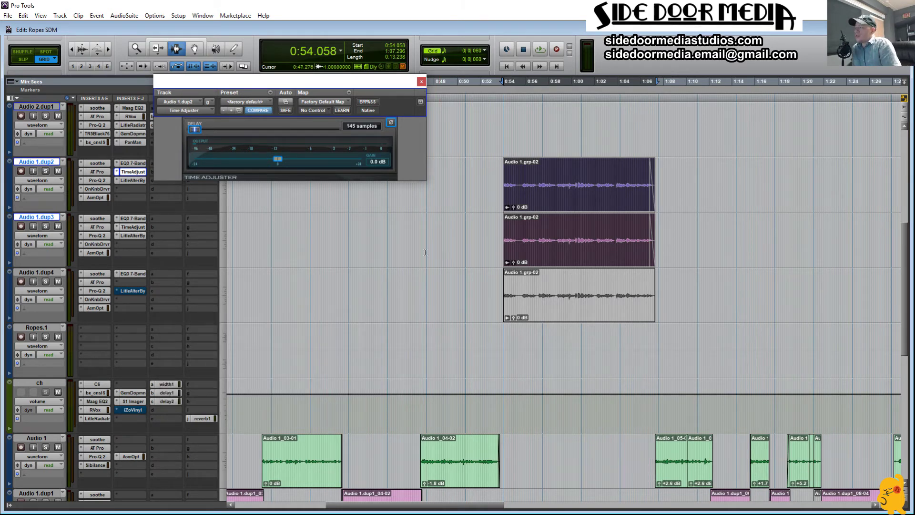
left_click(421, 82)
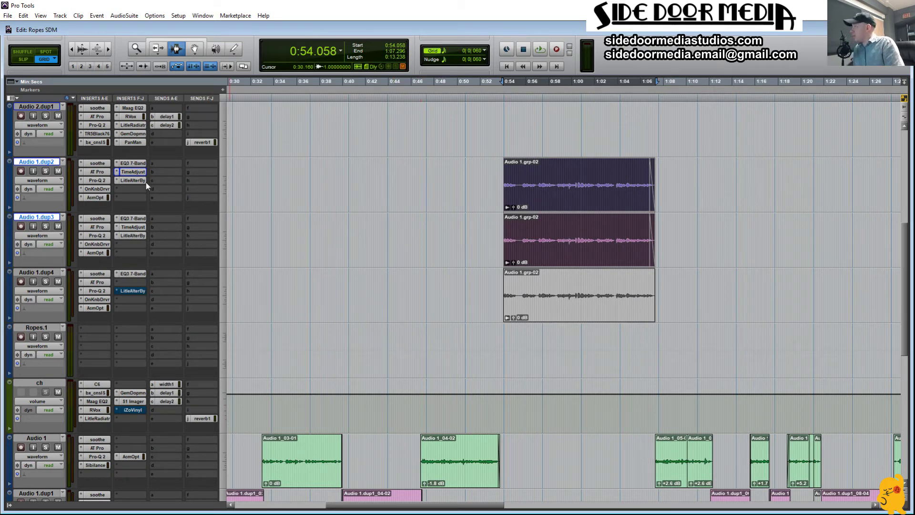
Step: Open the Little AlterBoy windows of Audio 1.dup2 and Audio 1.dup3 together, one above the other, to compare their settings
left_click(139, 181)
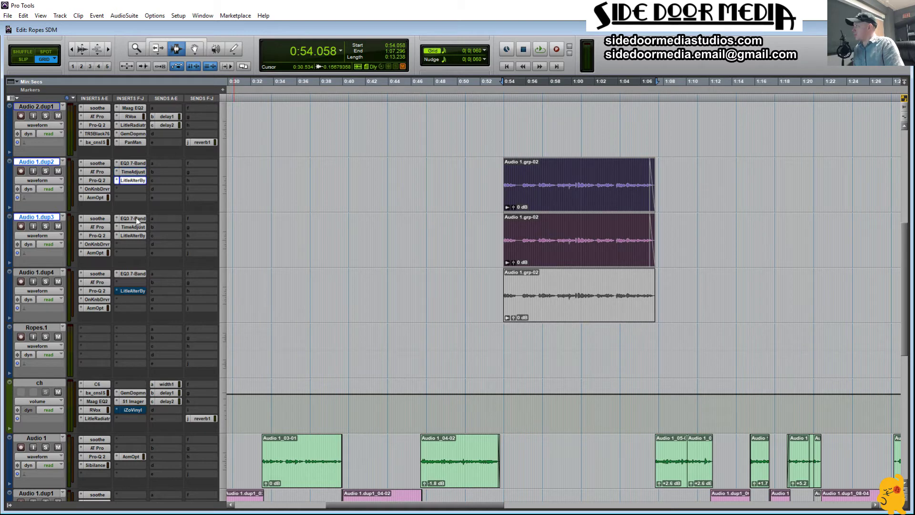
left_click(136, 236, "shift")
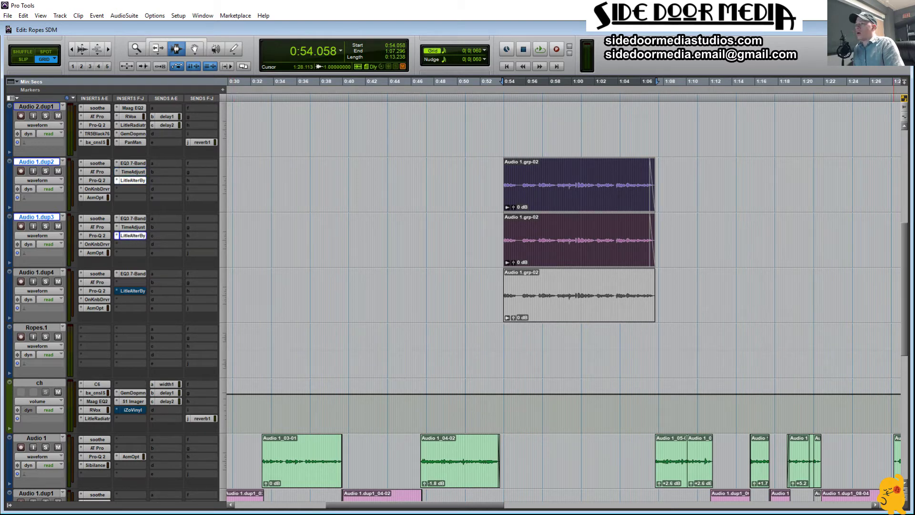
left_click_drag(696, 245, 204, 327)
left_click_drag(508, 109, 132, 18)
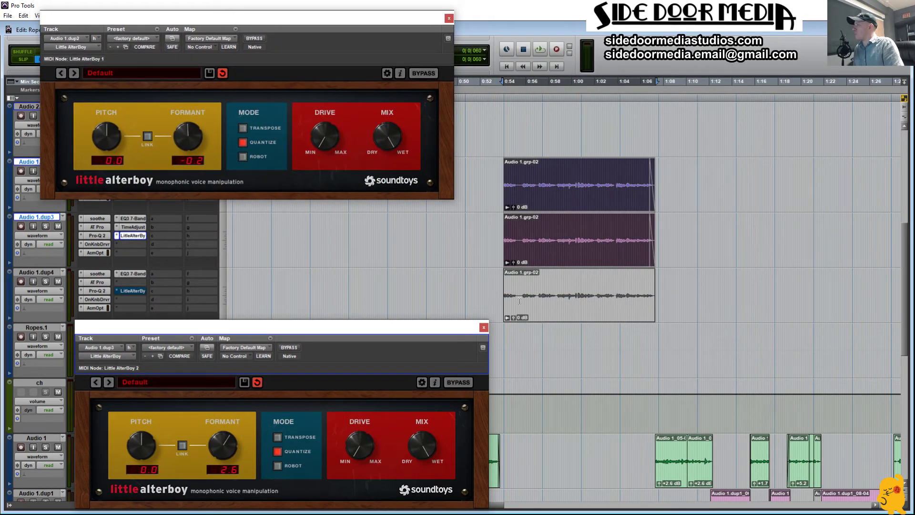
Step: Switch the Audio 1.dup3 track view from waveform to the Little AlterBoy Formant automation
left_click(39, 235)
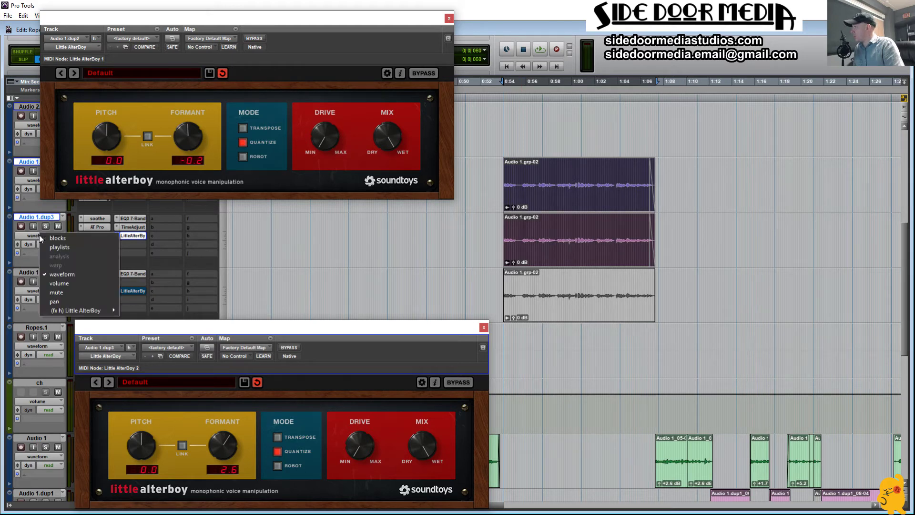
left_click(54, 235)
mouse_move(110, 312)
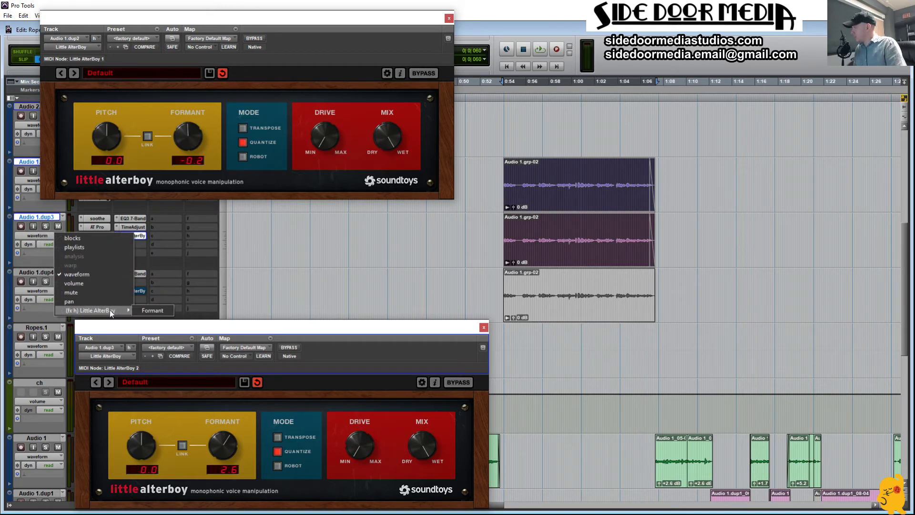
left_click(160, 310)
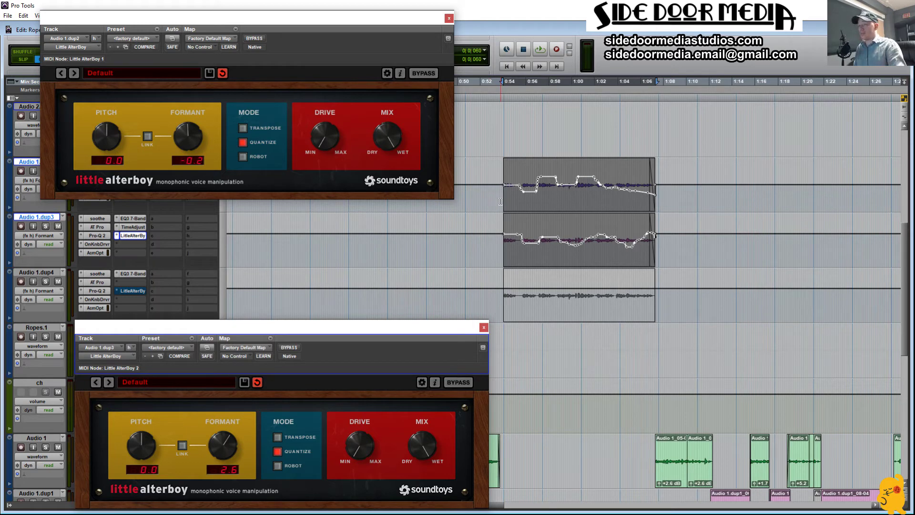
Step: Look over the automation modes available on Audio 1.dup3, including write, without choosing one
left_click(50, 244)
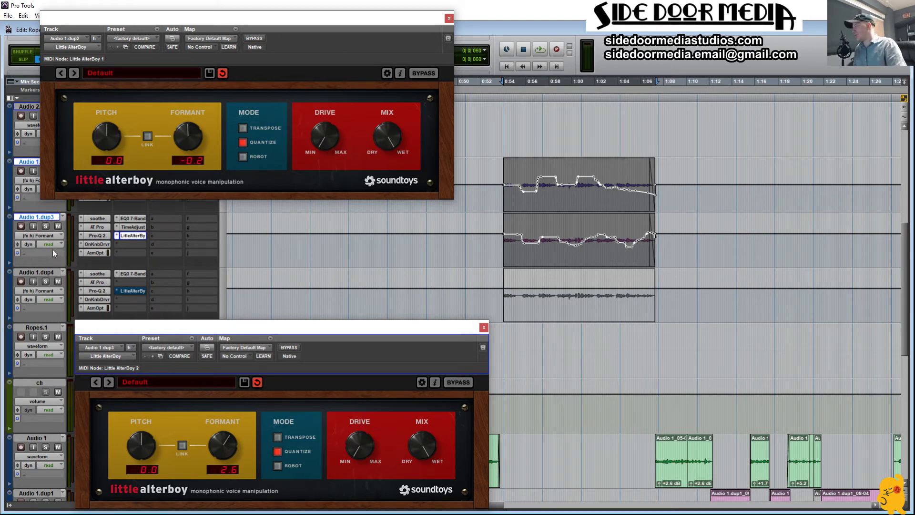
left_click(51, 244)
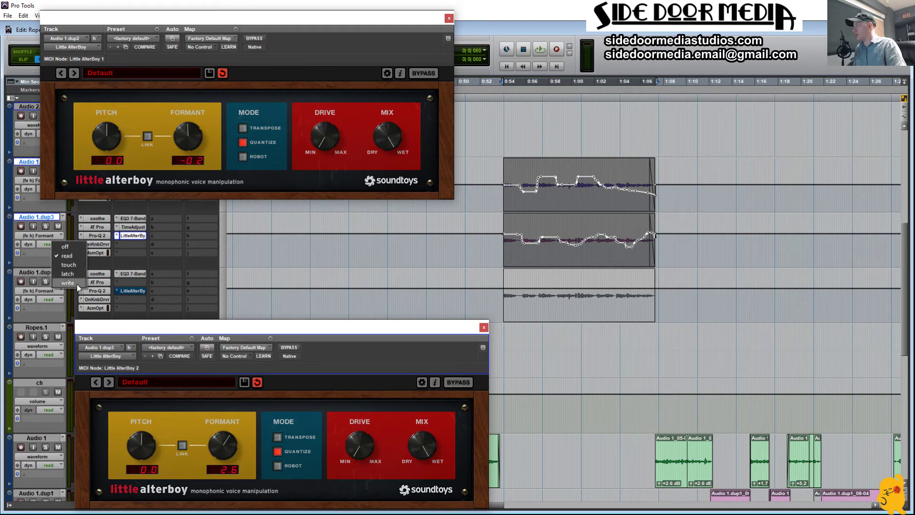
left_click(32, 259)
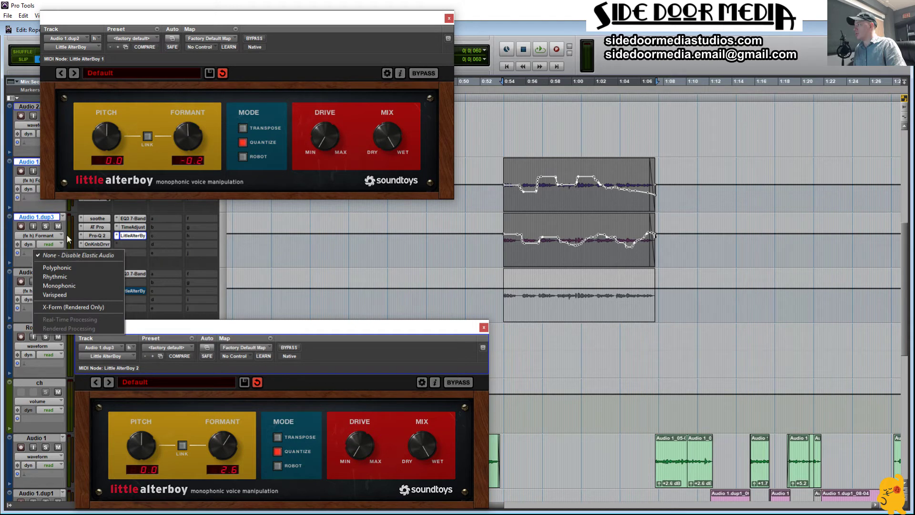
left_click(52, 222)
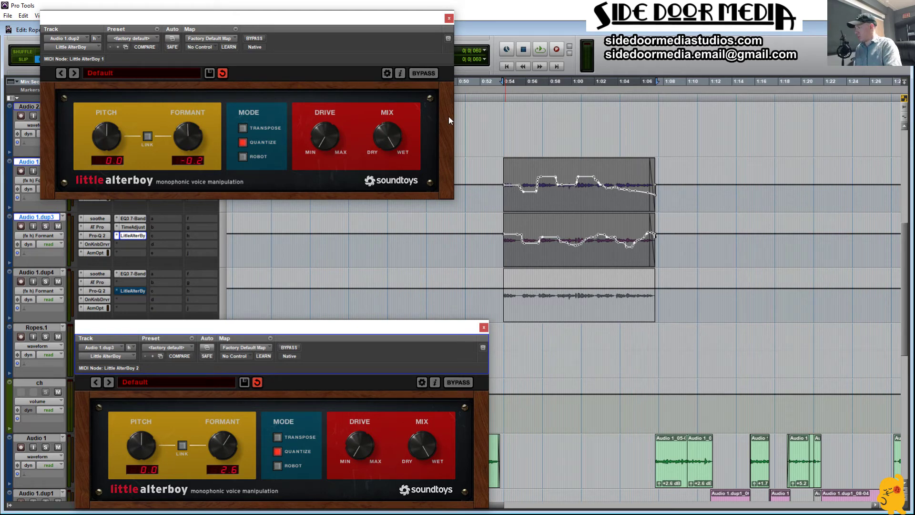
Step: Play the selected section of Audio 1.dup2 and Audio 1.dup3 with both Little AlterBoy windows showing the formant automation
key("space")
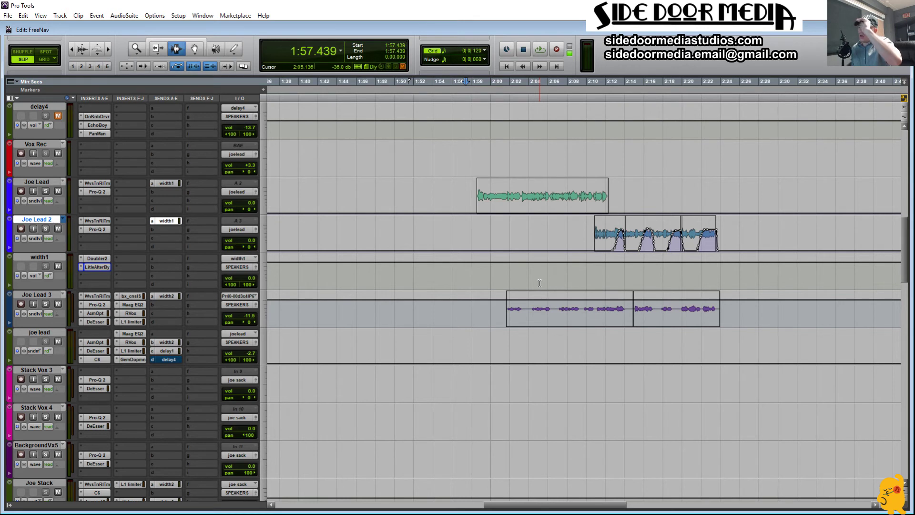
Step: In the FreeNav session, play from just before the Joe Lead 2 clip with the width1 send window open to follow the send automation
left_click_drag(580, 233, 732, 247)
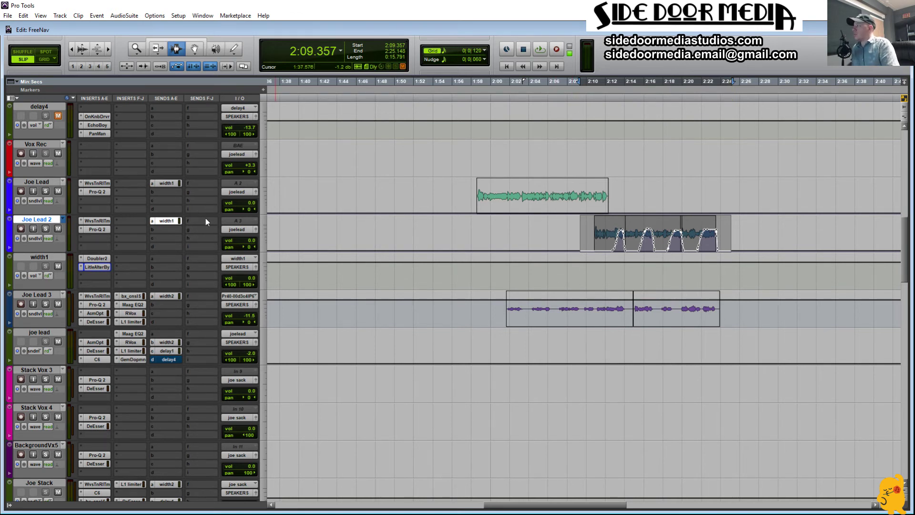
left_click(587, 238)
key("space")
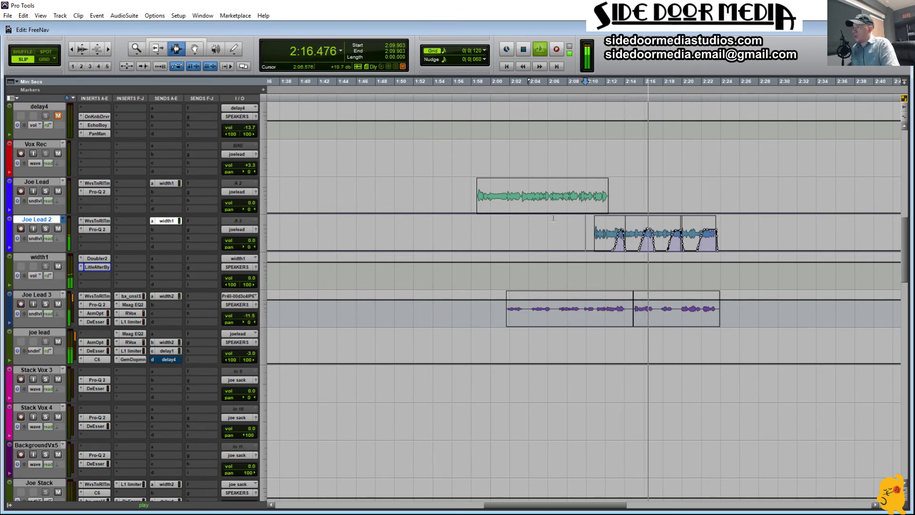
left_click_drag(914, 38, 813, 39)
left_click_drag(818, 230, 819, 171)
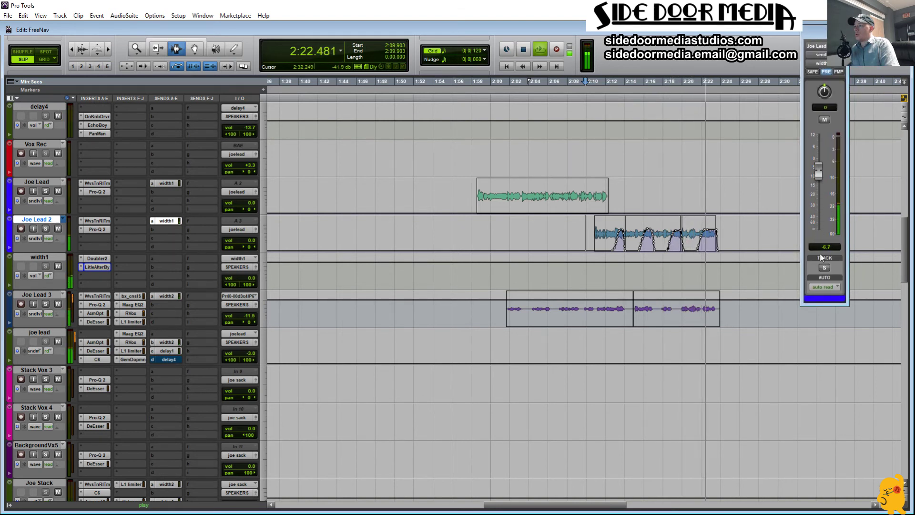
key("space")
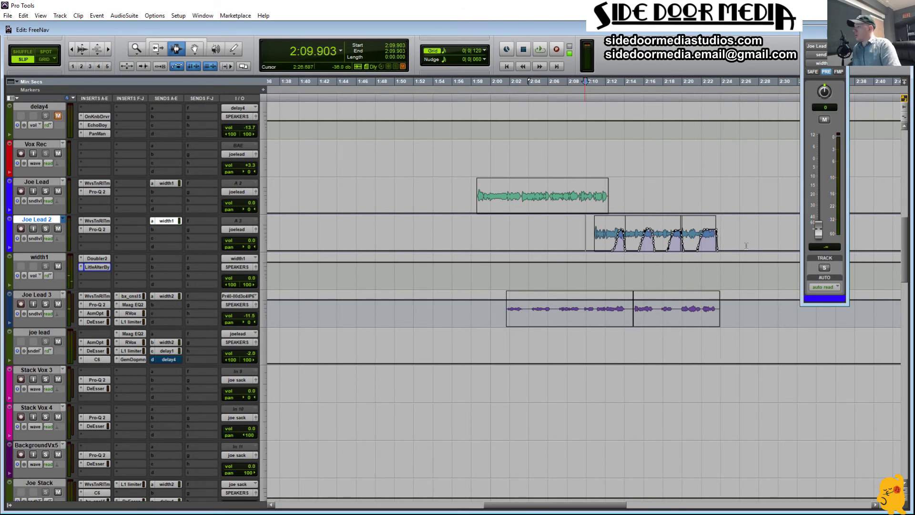
Step: Solo the width1 track, play its 2:10 to 2:24 range, and release the solo after listening
left_click(825, 269)
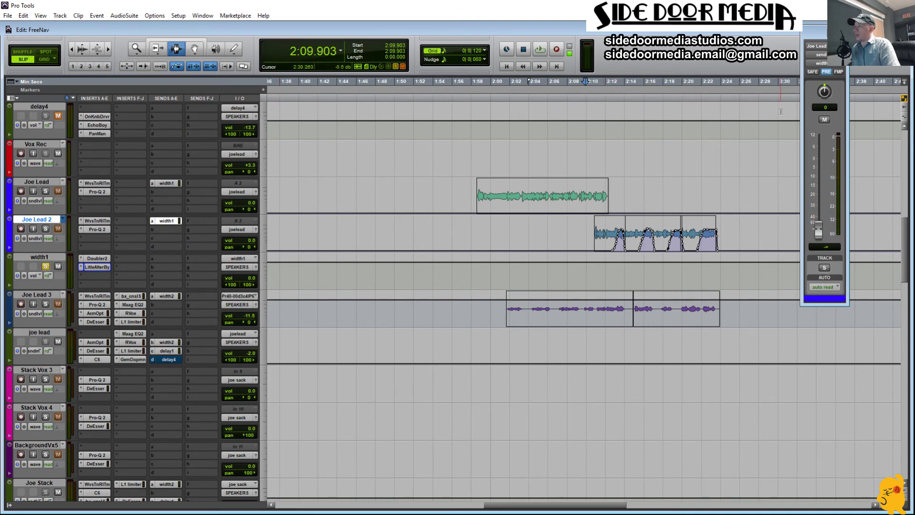
left_click_drag(596, 261, 724, 271)
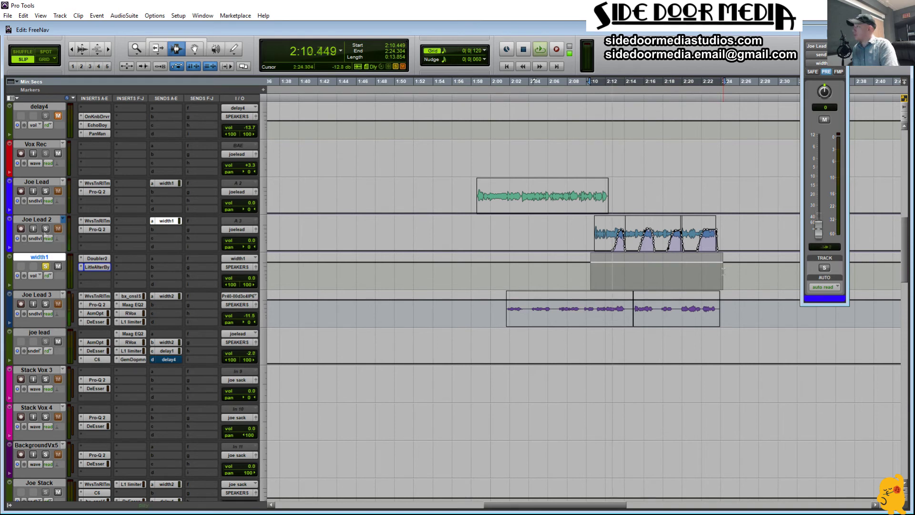
key("space")
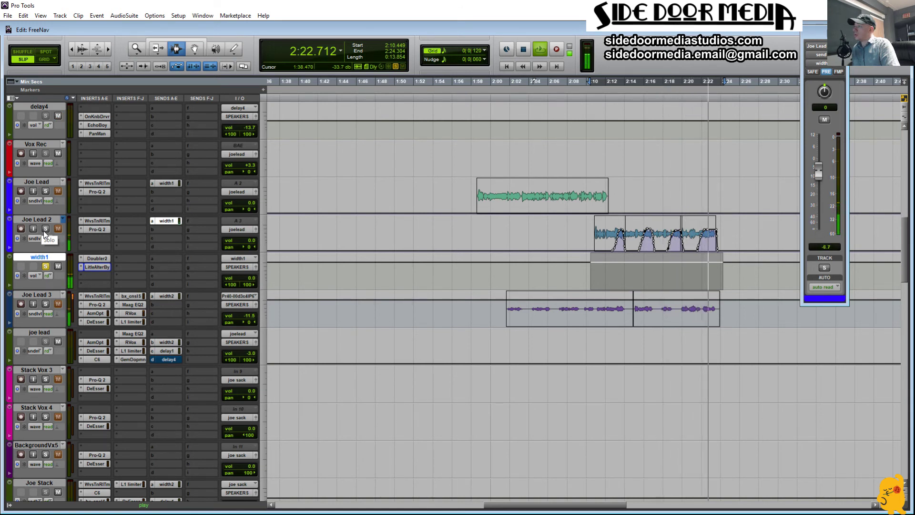
key("space")
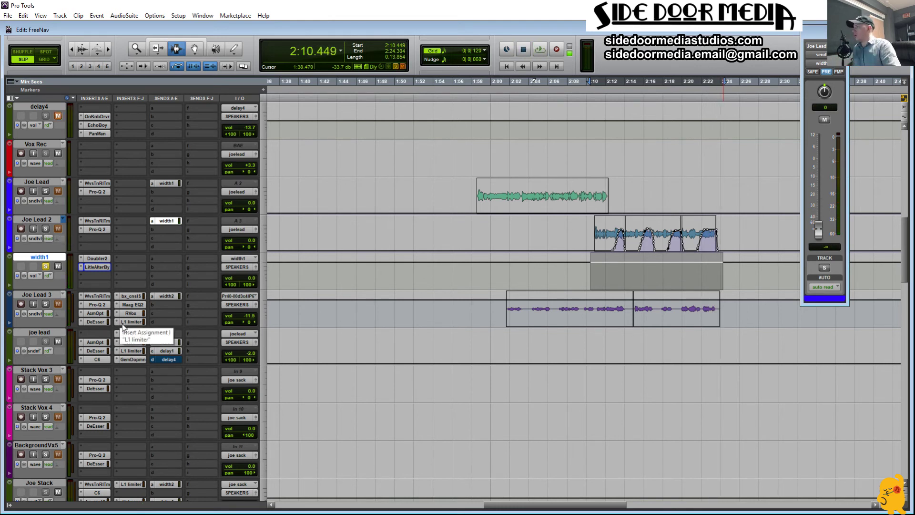
left_click(46, 267)
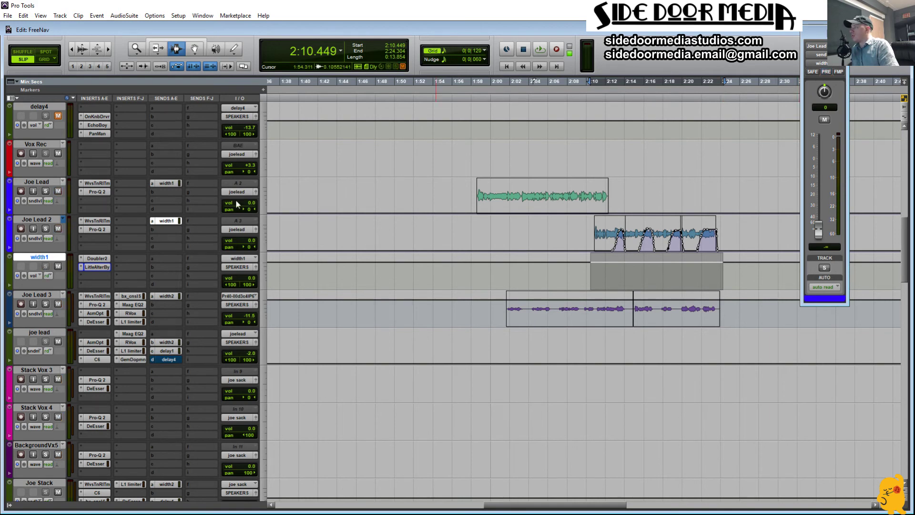
Step: Examine the Doubler2 and Little AlterBoy settings on the width1 track, closing the plug-in window when done
left_click(96, 258)
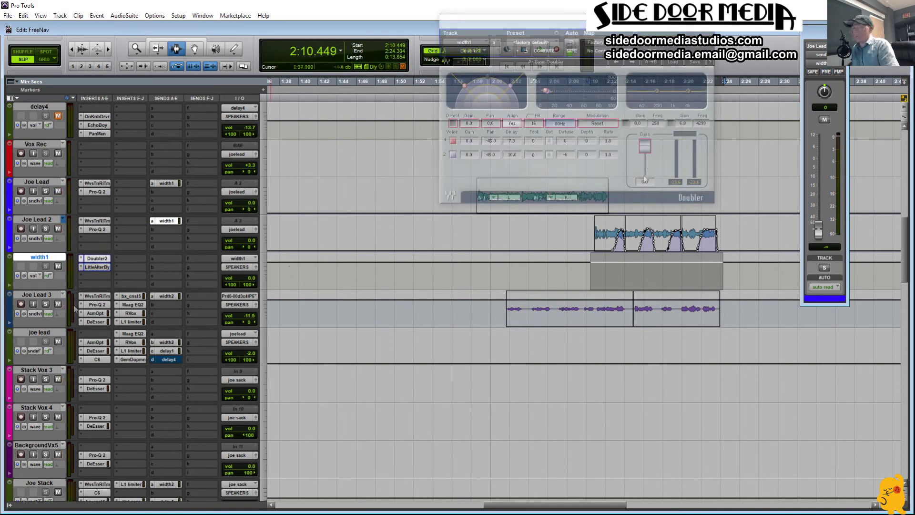
left_click_drag(514, 18, 305, 2)
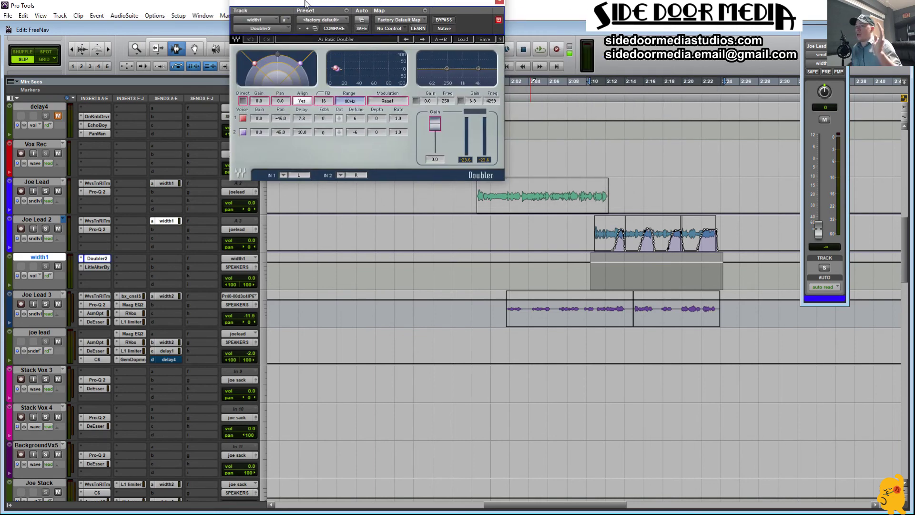
left_click(93, 267)
left_click_drag(321, 8, 109, 72)
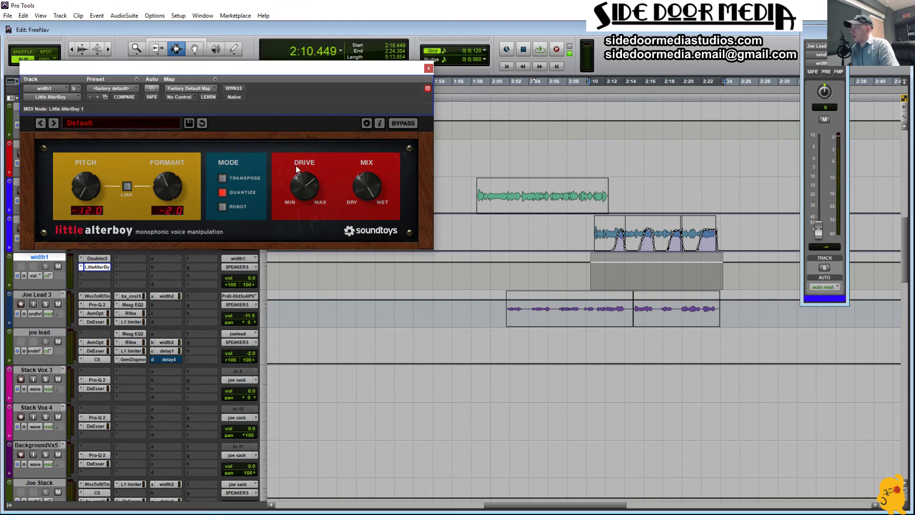
left_click(429, 69)
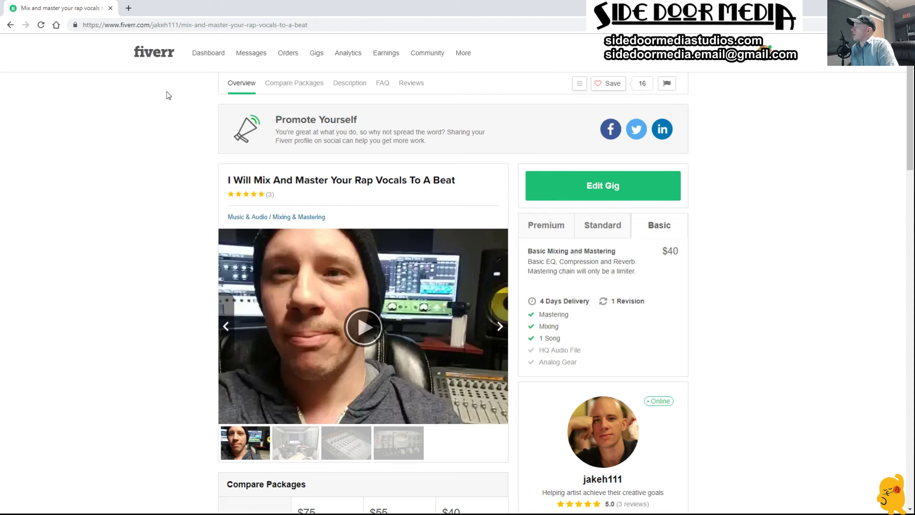
Step: Switch to the browser, shorten the Fiverr gig address to reach the seller's profile, and open the rap vocal mixing and mastering gig there
left_click_drag(181, 23, 527, 8)
key("BackSpace")
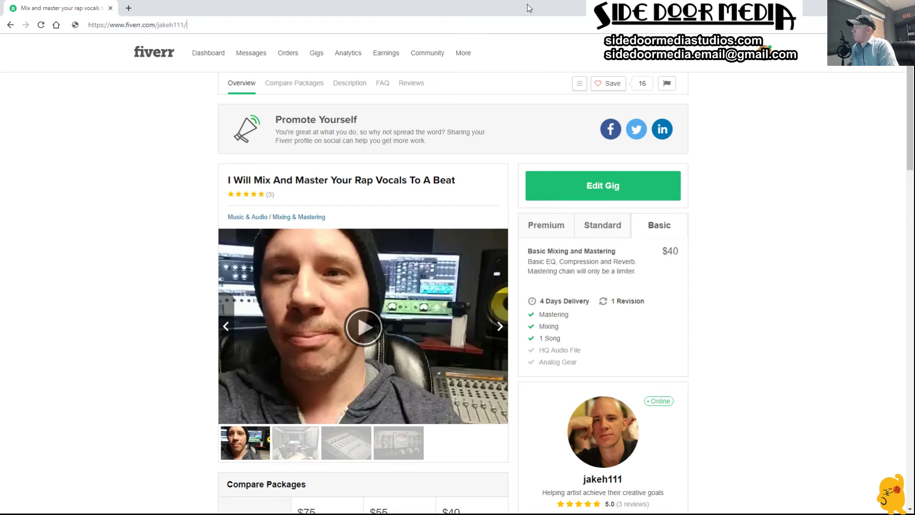
key("Return")
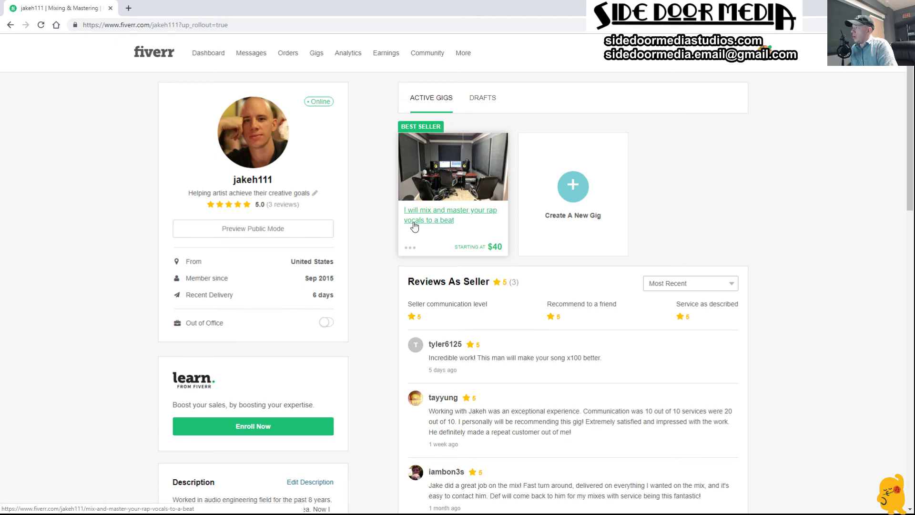
left_click(430, 224)
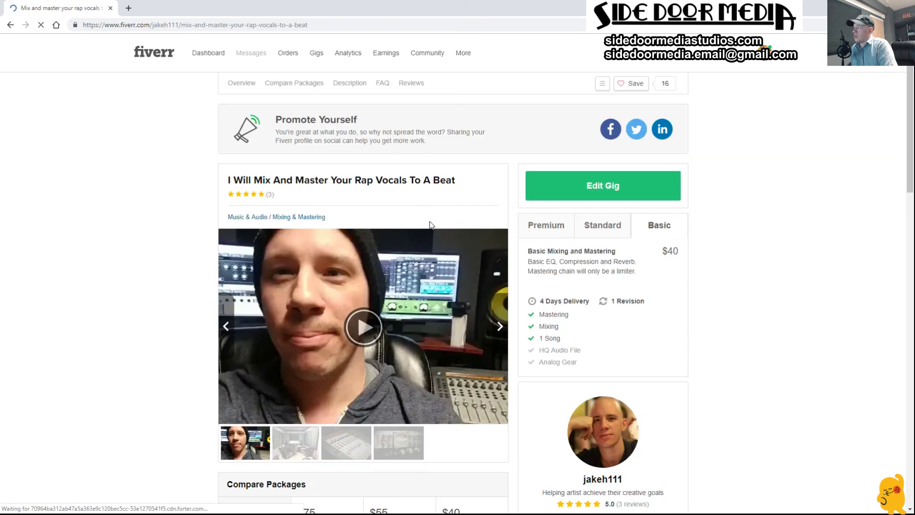
Step: Examine the gig's Compare Packages table, the About This Gig descriptions and the reviews, returning to the overview
scroll(156, 214, "down", 4)
scroll(156, 211, "down", 3)
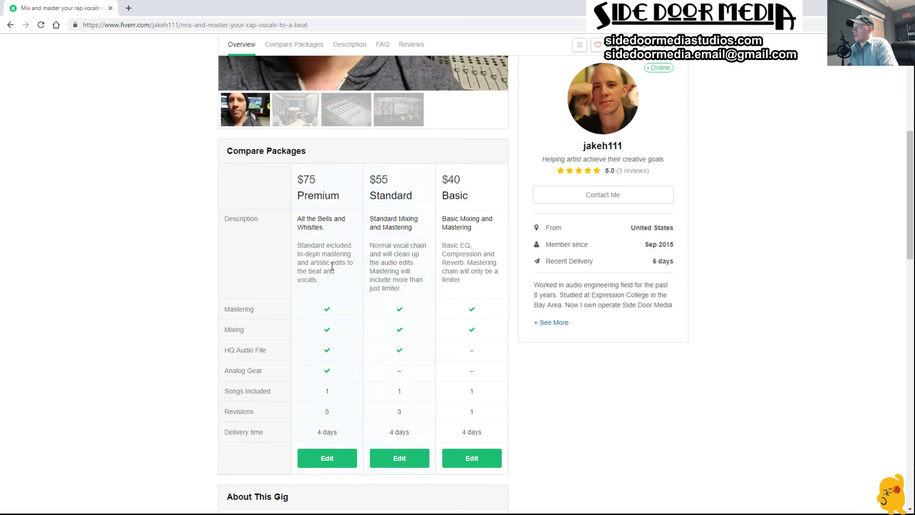
scroll(453, 322, "down", 6)
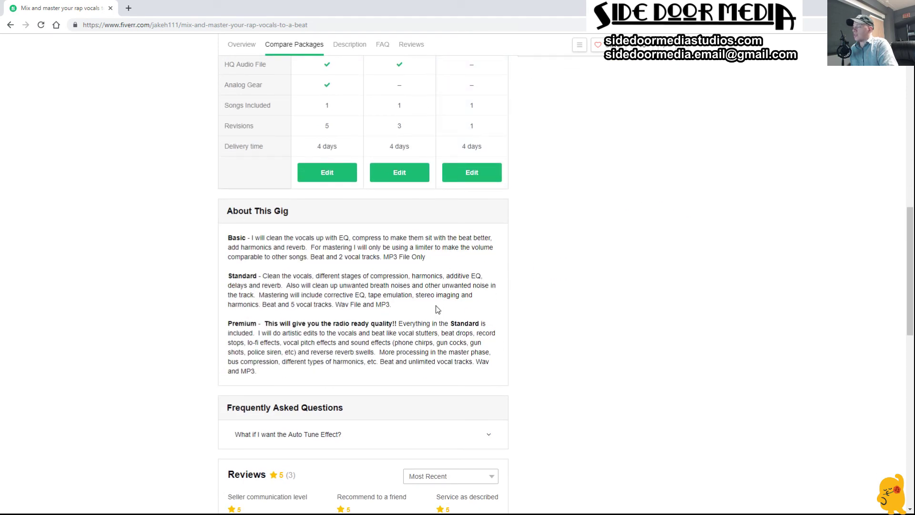
scroll(437, 312, "up", 10)
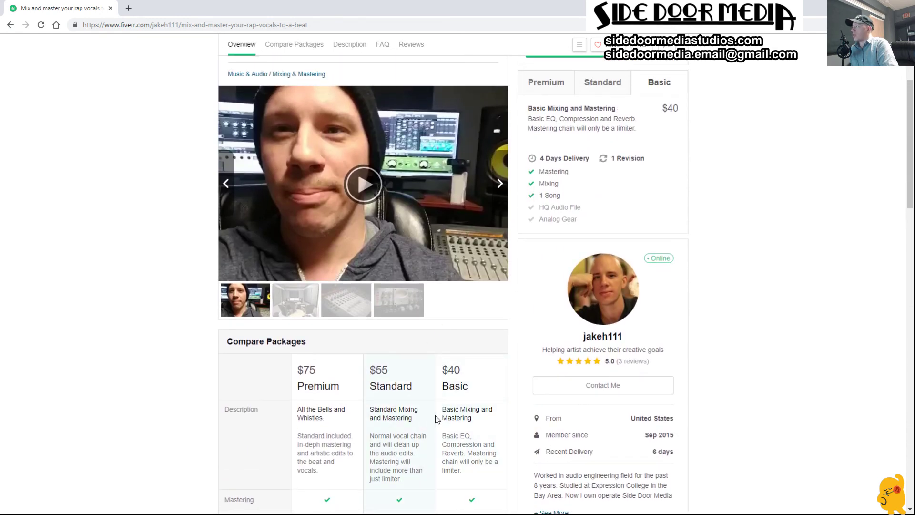
scroll(439, 415, "down", 1)
scroll(443, 406, "down", 6)
scroll(347, 403, "down", 6)
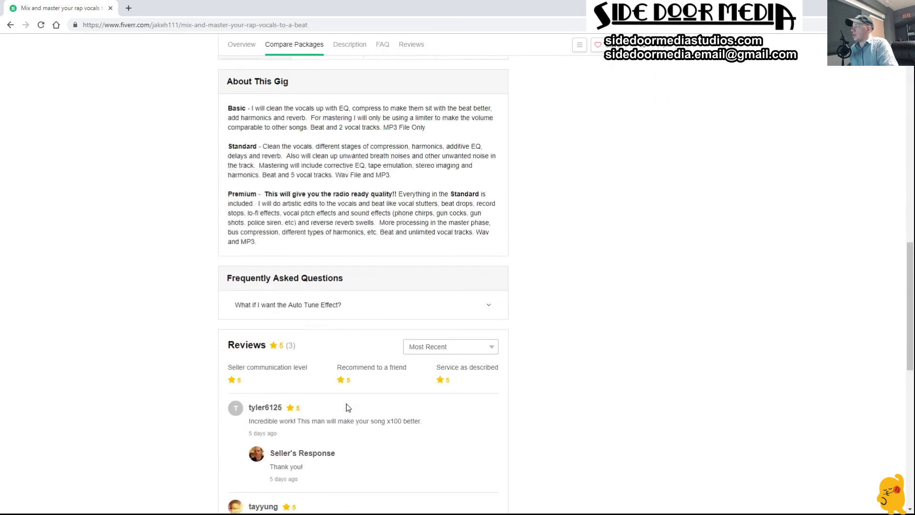
scroll(362, 409, "up", 7)
scroll(367, 417, "up", 2)
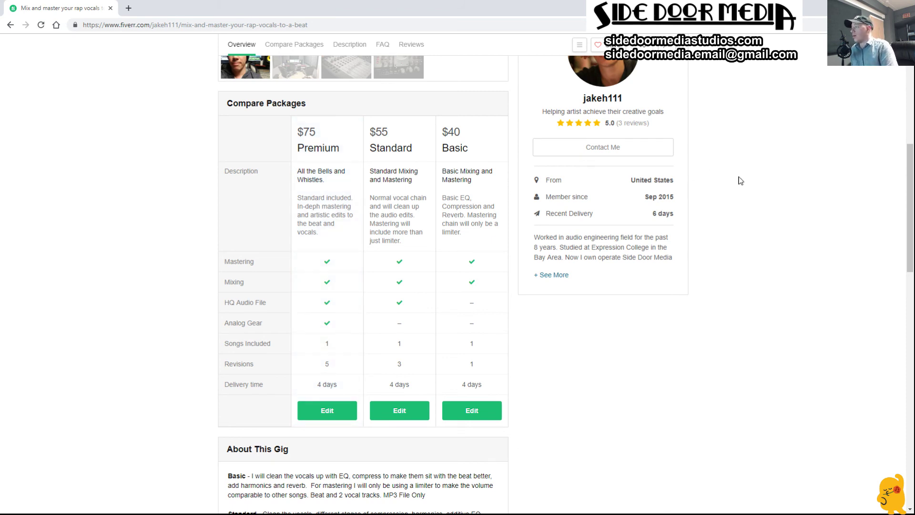
scroll(776, 186, "down", 4)
scroll(777, 187, "up", 1)
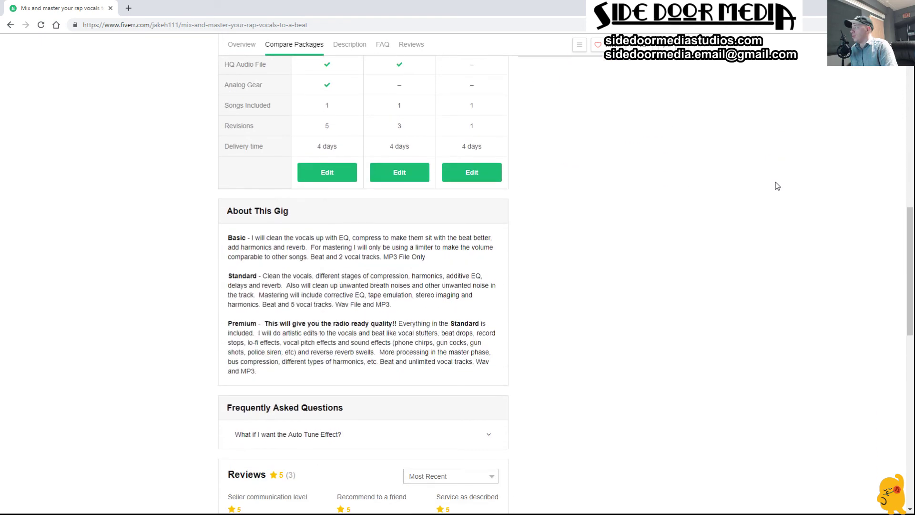
scroll(779, 188, "up", 1)
scroll(786, 181, "up", 1)
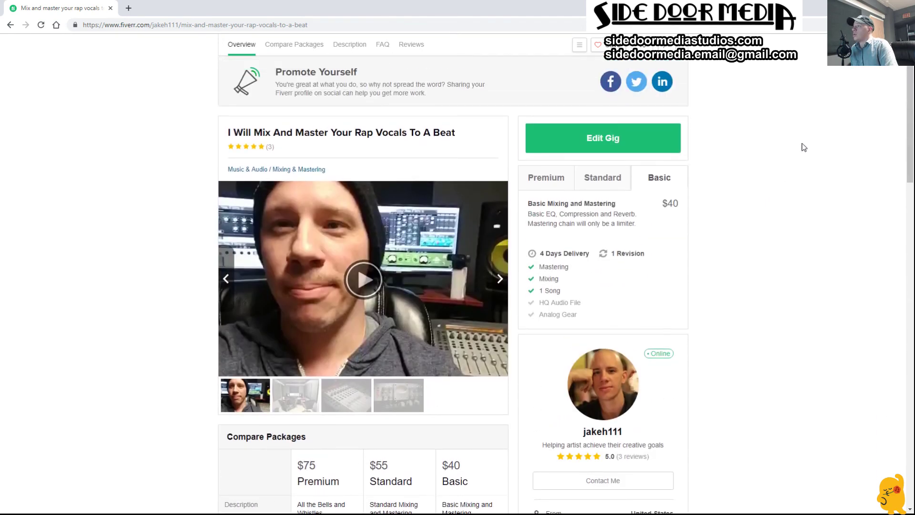